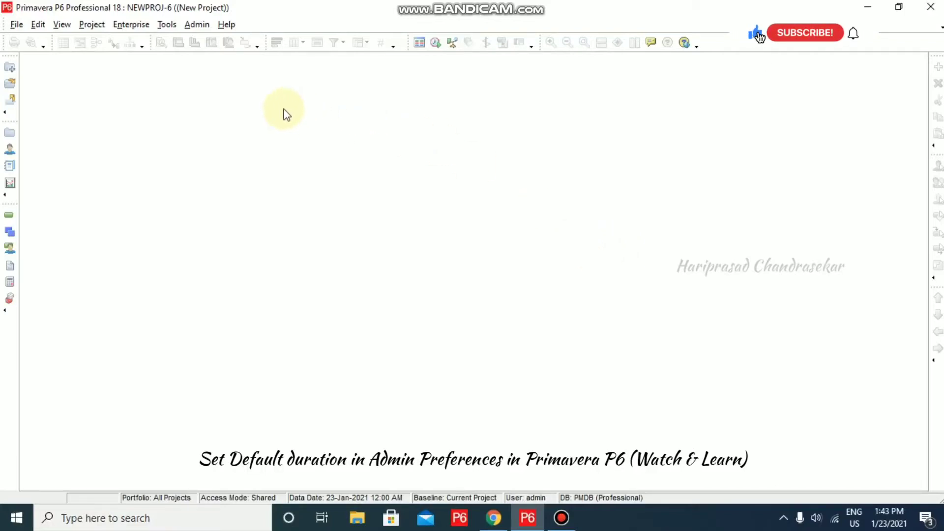
Open the Admin menu to list the administration settings.
click(199, 27)
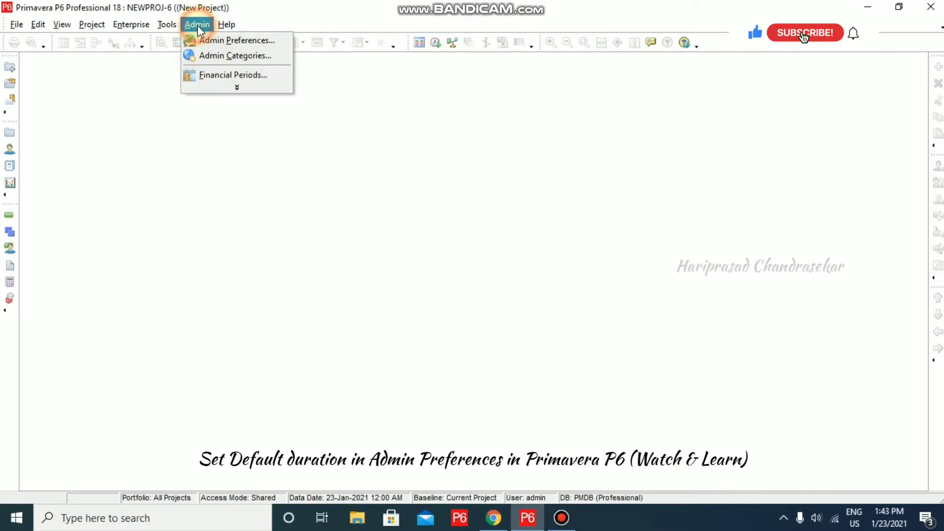
click(237, 40)
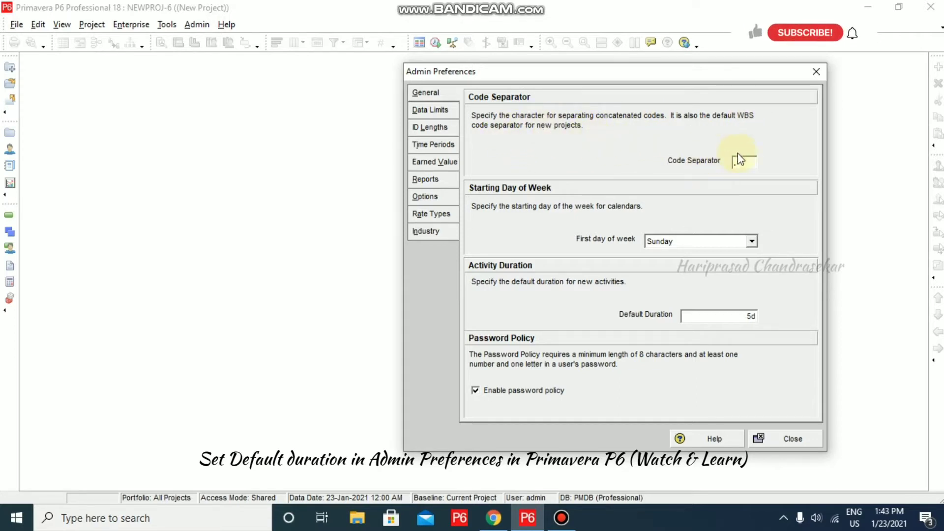
click(745, 165)
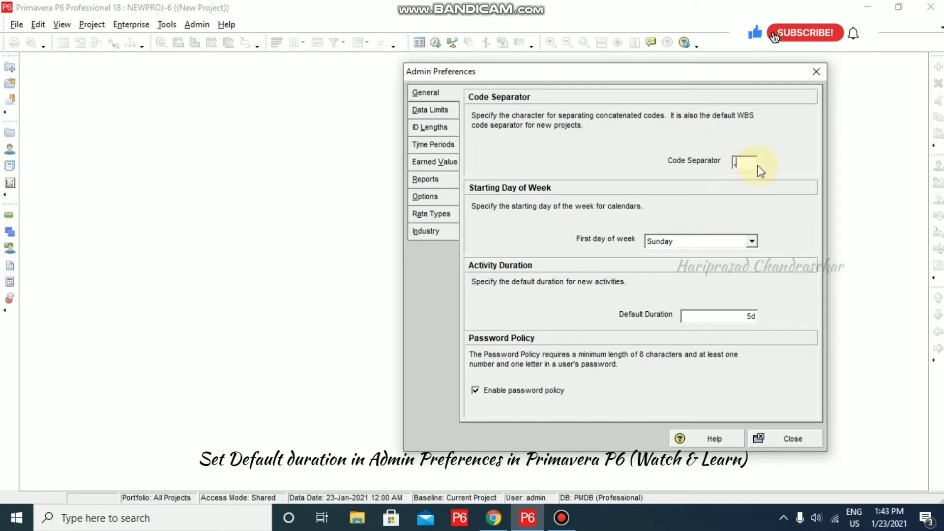
click(790, 438)
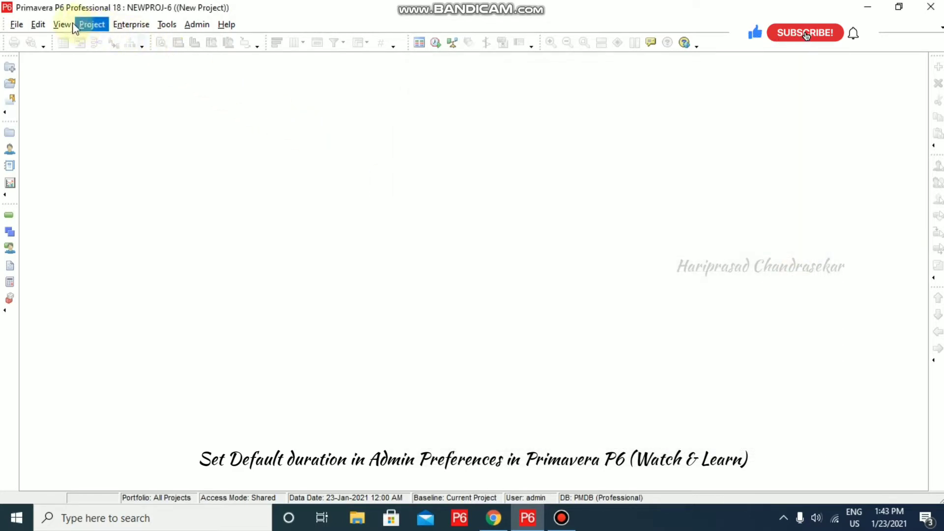
Review project A1's WBS and project list, then close both windows.
click(92, 24)
click(98, 61)
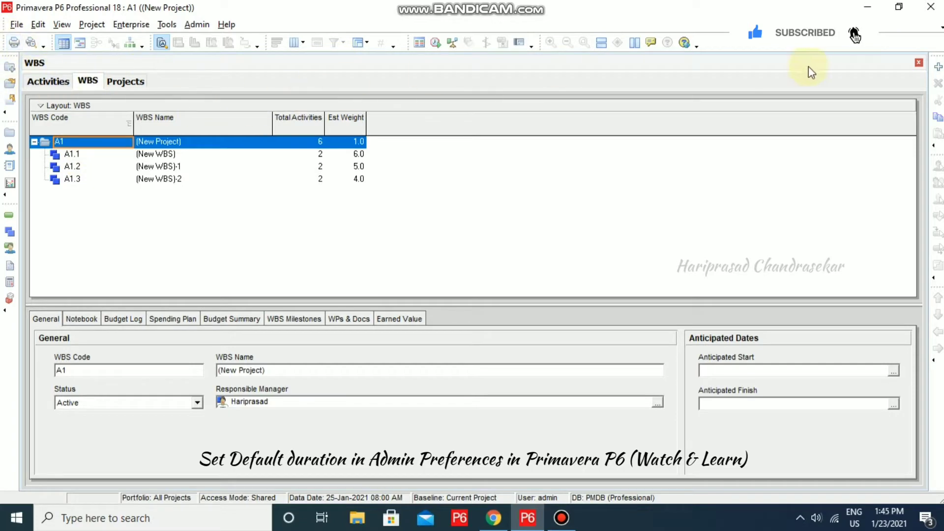
click(124, 81)
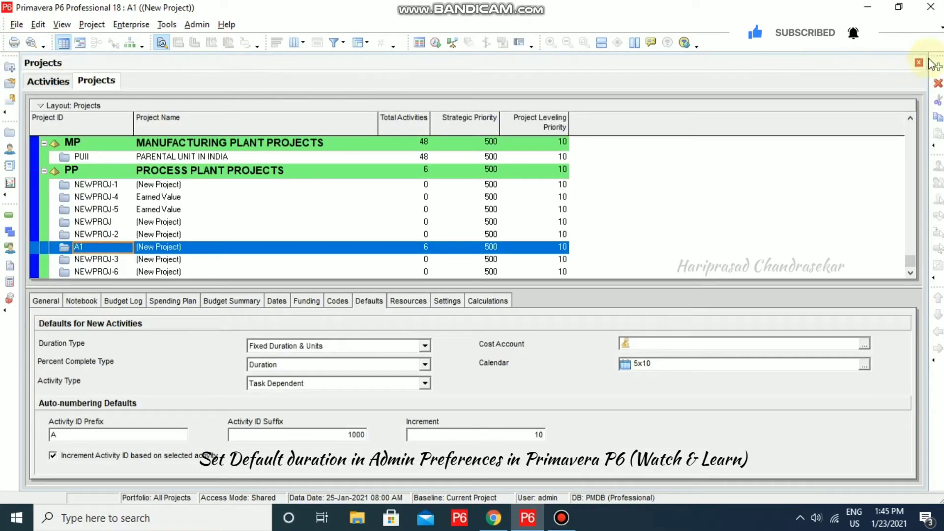
click(921, 66)
click(920, 66)
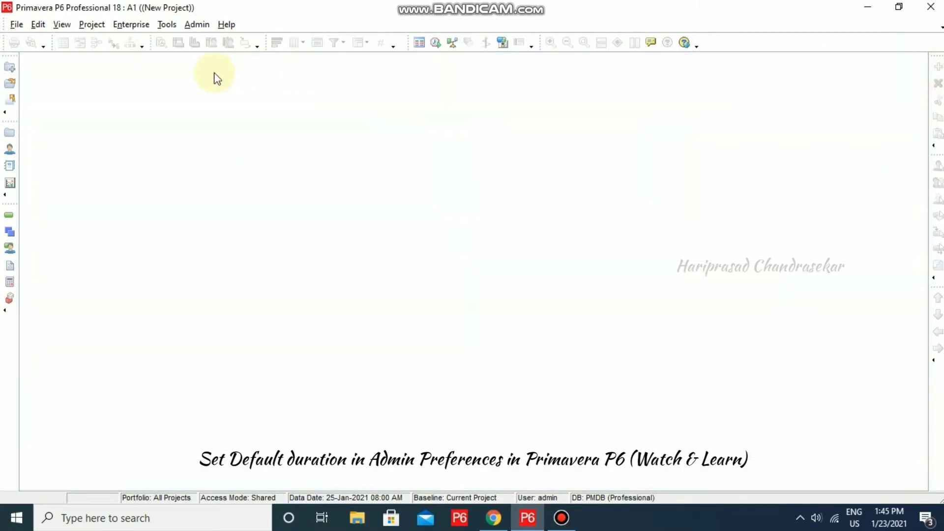
click(191, 26)
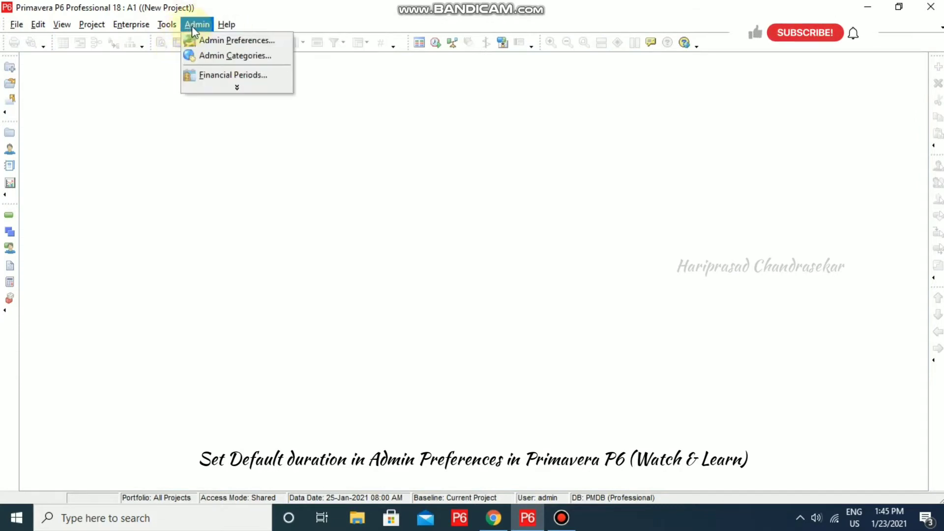
Change the Admin Preferences code separator from '.' to '+'.
click(213, 43)
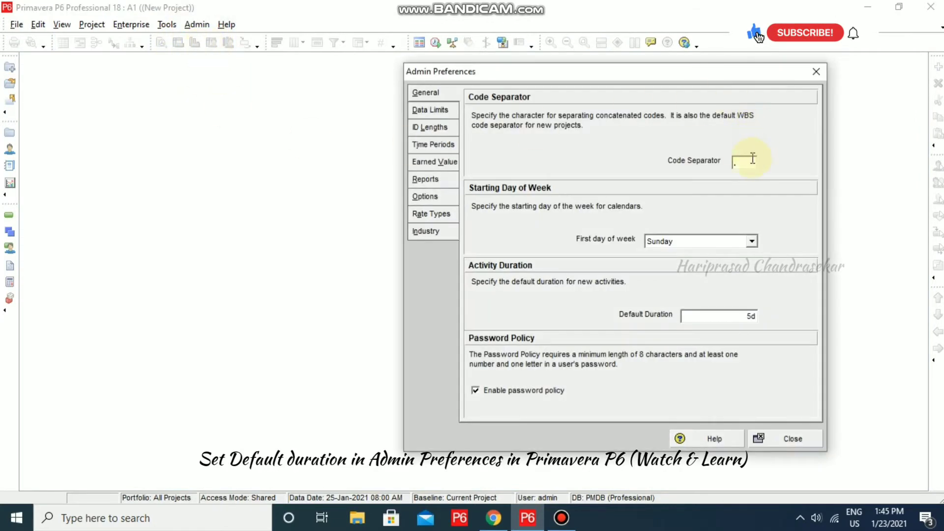
click(749, 161)
text(+)
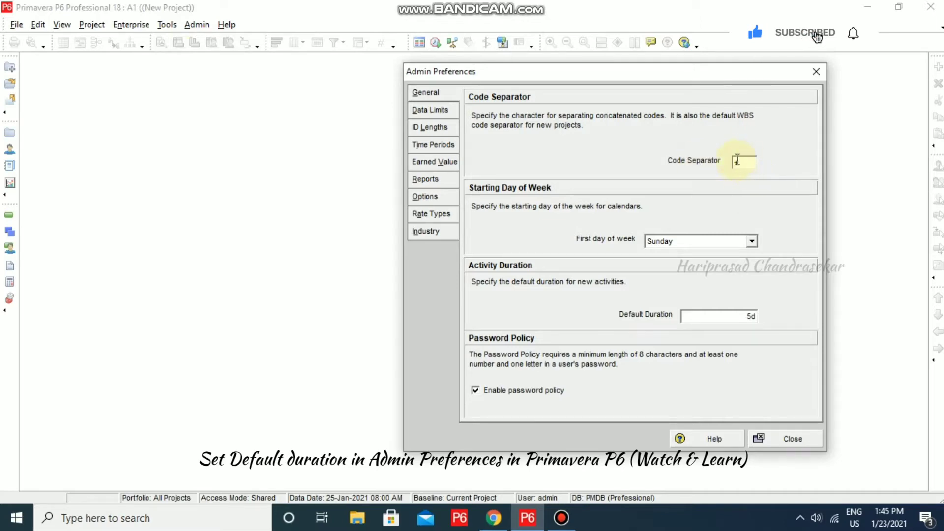
click(806, 437)
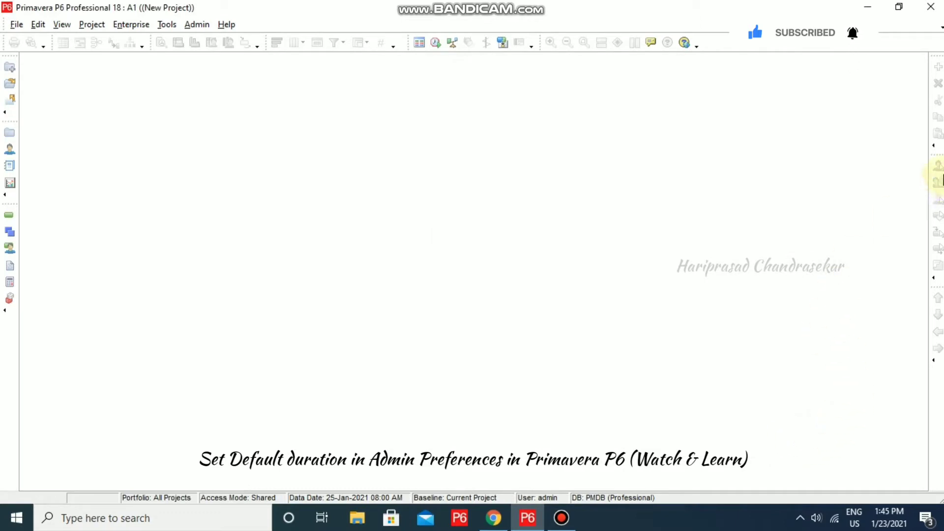
Create new project NEWPROJ-7 from the Enterprise Projects list.
click(123, 19)
click(140, 38)
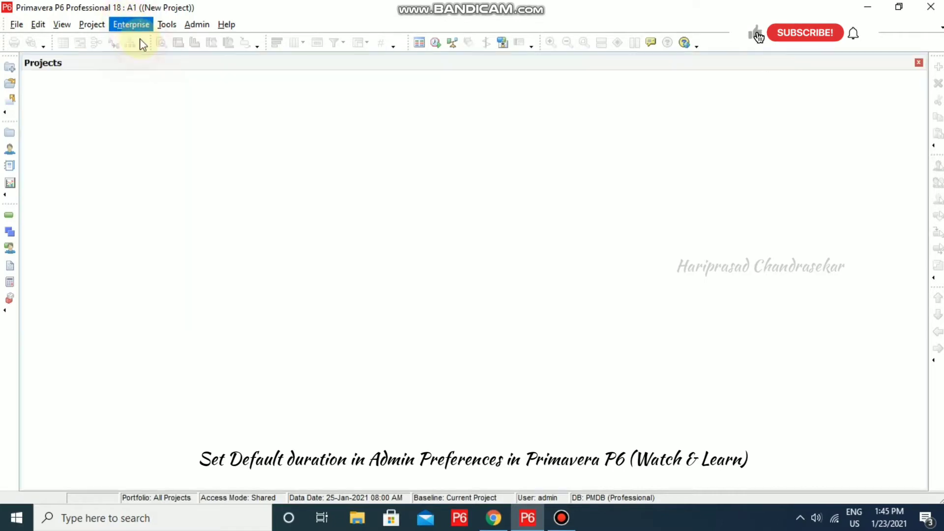
click(938, 68)
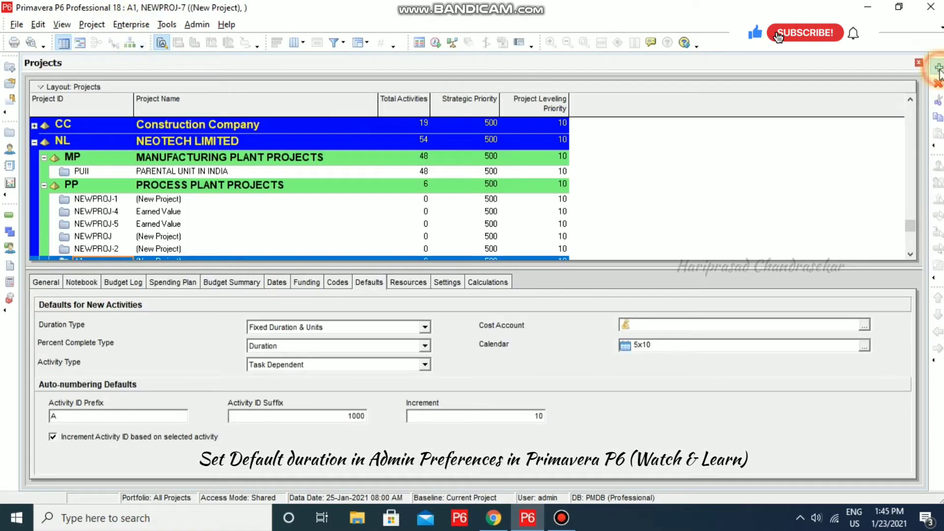
click(615, 371)
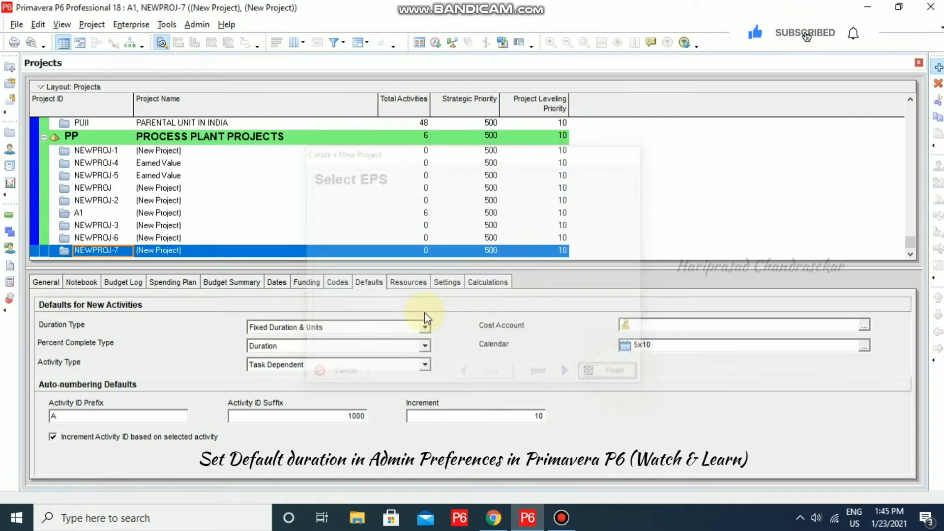
Open project NEWPROJ-7 from the projects list.
click(95, 25)
click(103, 70)
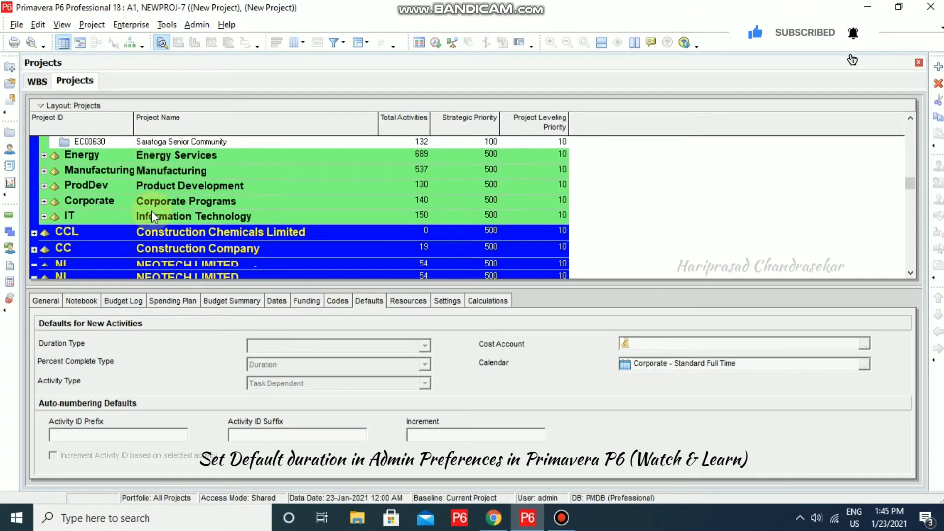
scroll(151, 211, down, 4)
scroll(150, 212, up, 1)
scroll(149, 213, down, 1)
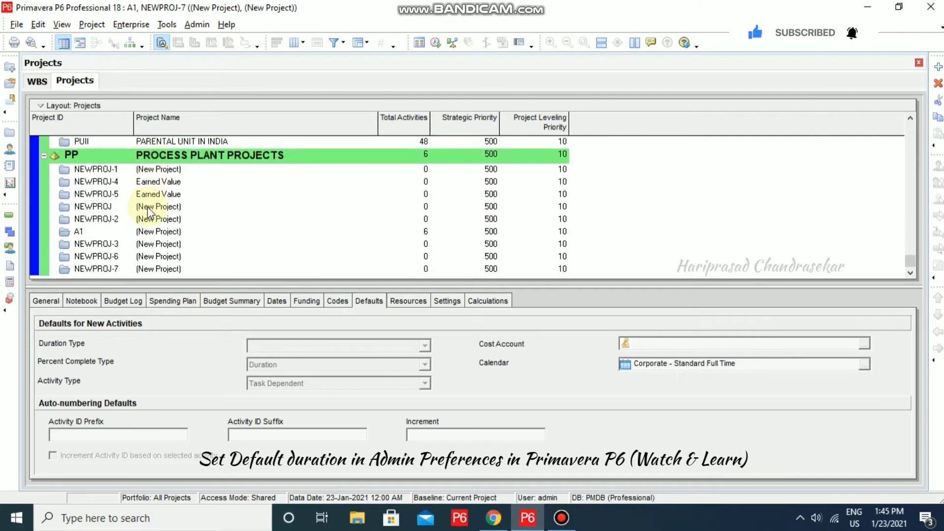
click(120, 269)
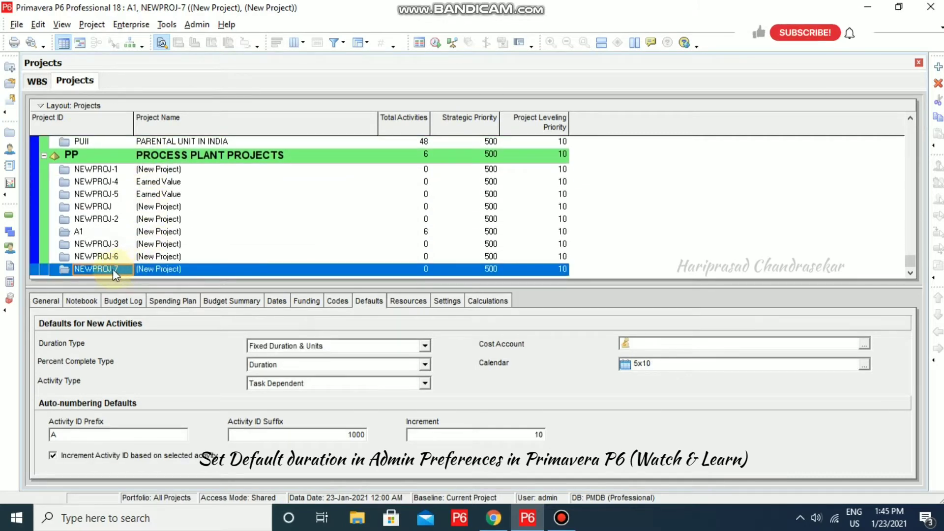
right_click(113, 269)
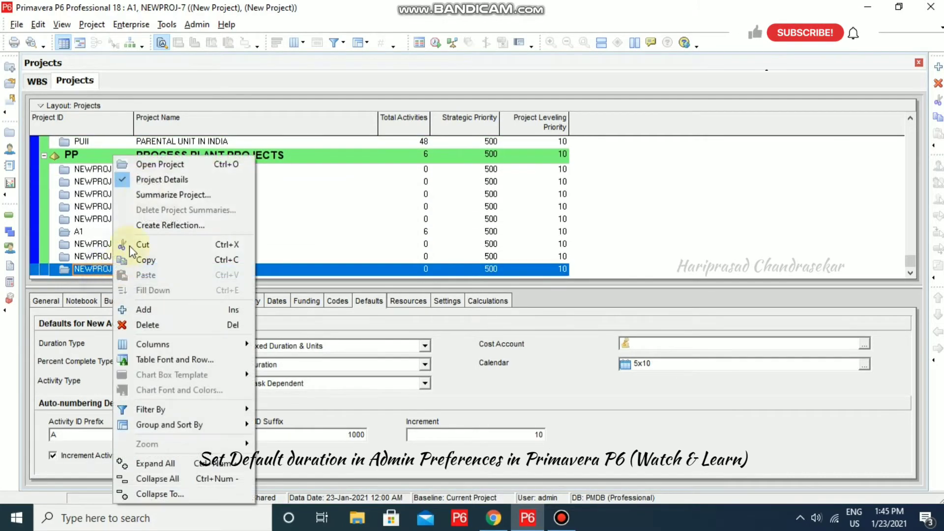
click(160, 164)
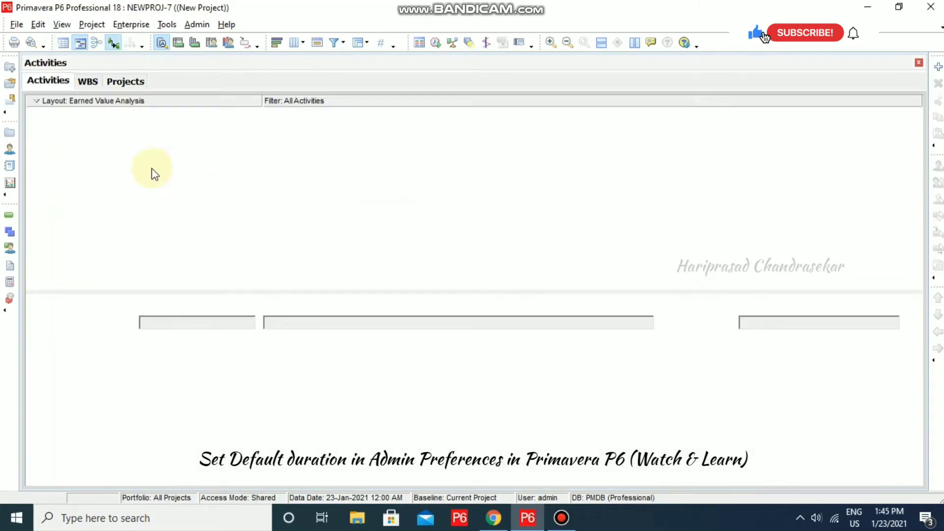
Add three nested WBS elements to NEWPROJ-7, down to NEWPROJ-7+1+1+1, and autofit the WBS Code column.
click(86, 80)
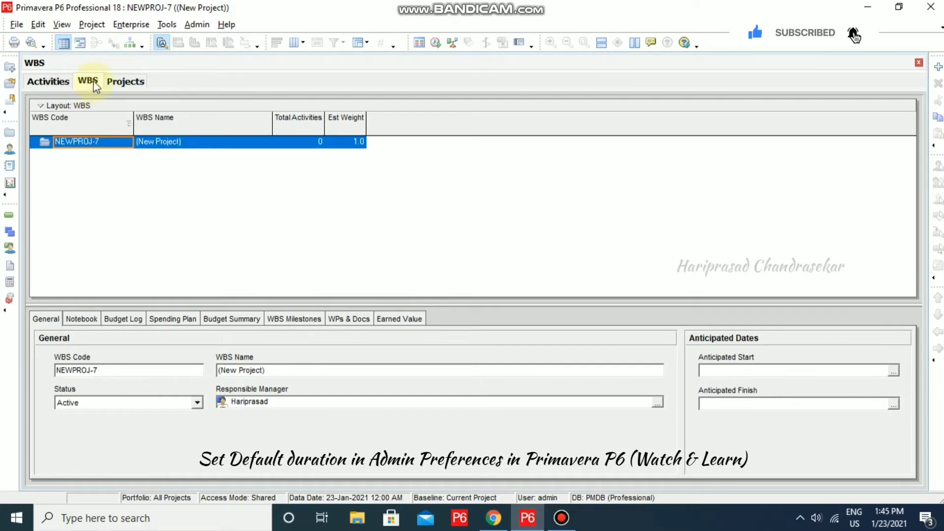
click(939, 68)
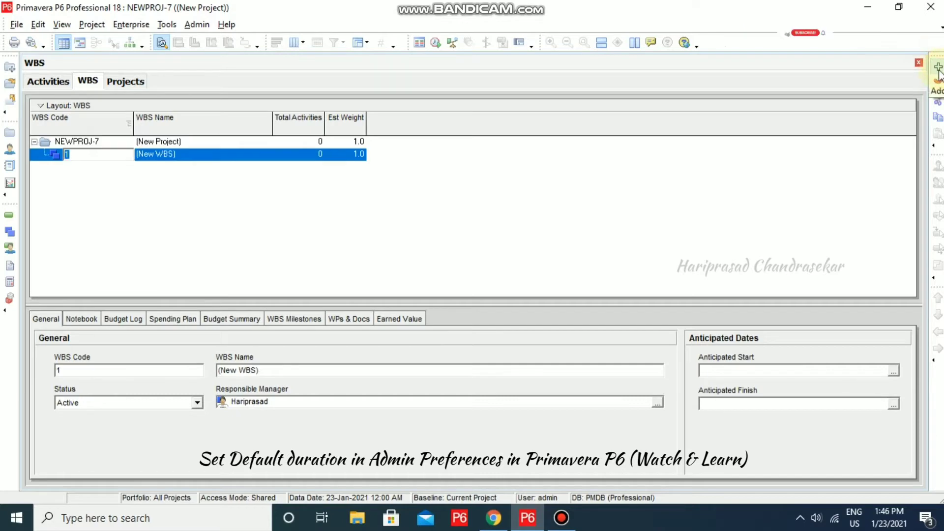
click(939, 68)
click(939, 67)
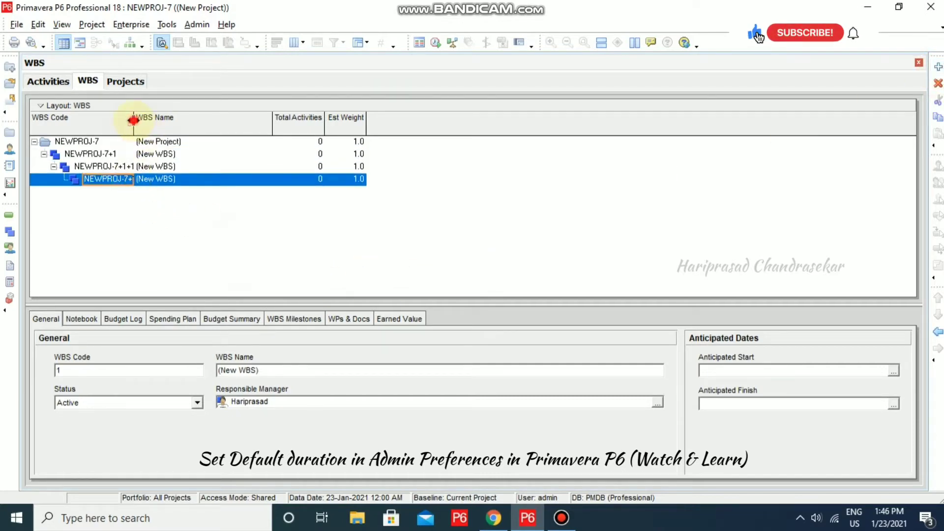
double_click(134, 120)
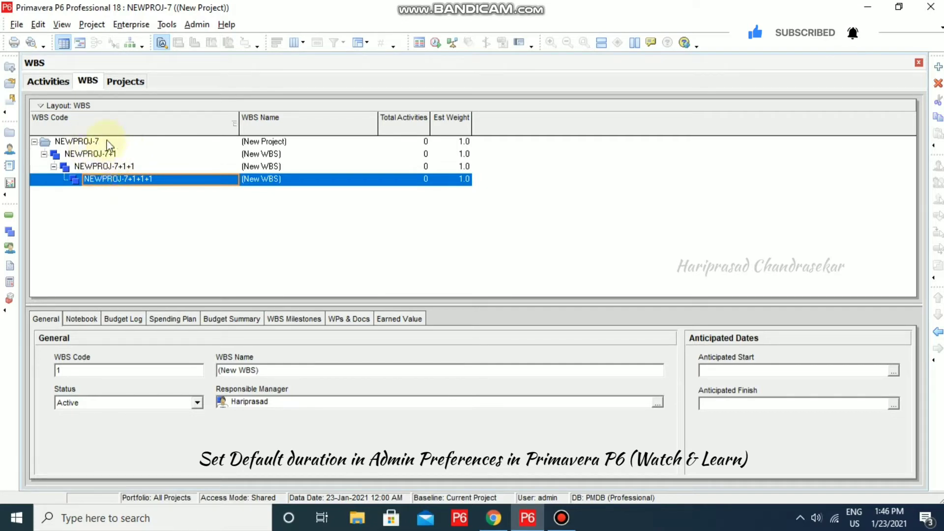
Confirm the Admin Preferences default duration is still 5d and return to the Projects list.
click(201, 25)
click(220, 39)
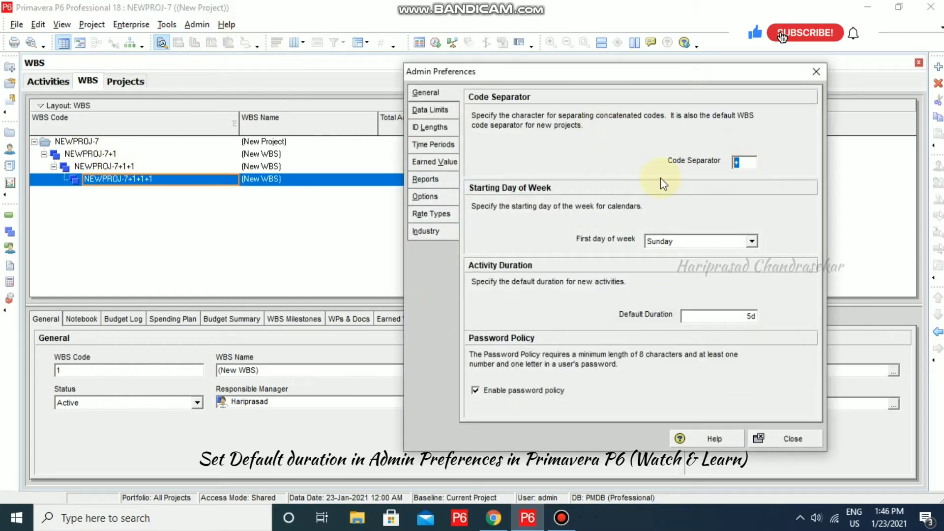
click(801, 436)
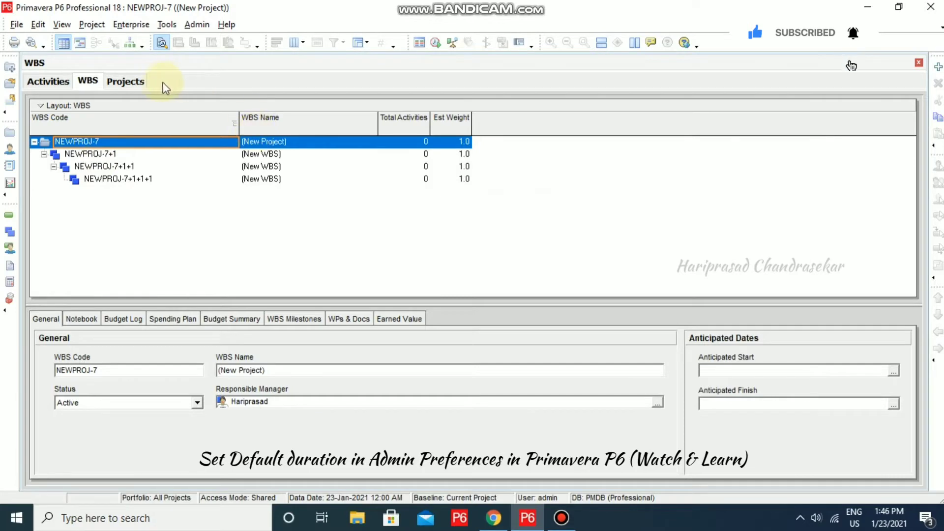
click(138, 81)
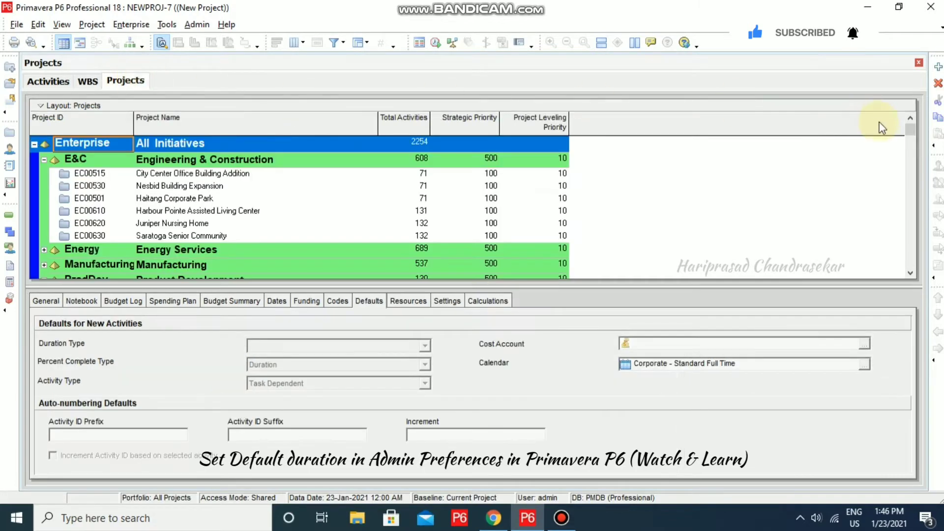
Create project NEWPROJ-8 under All Initiatives and open it.
click(939, 68)
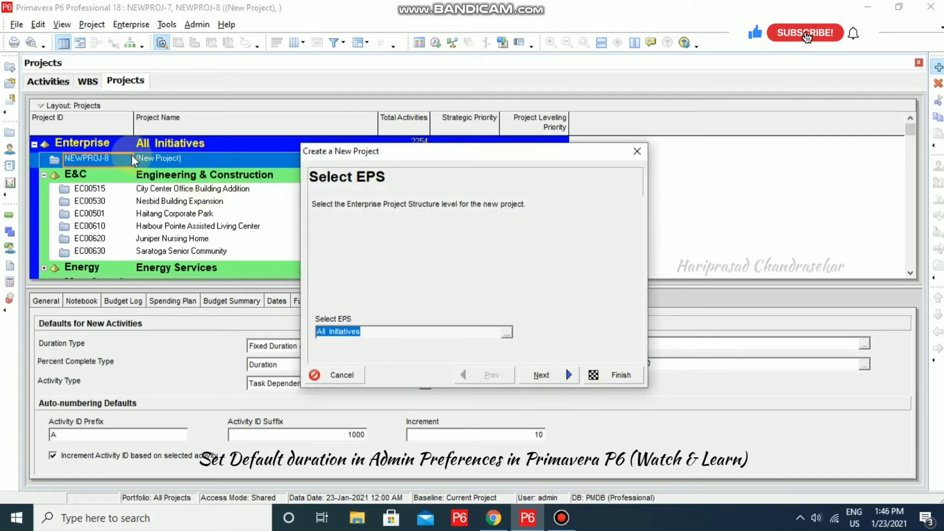
click(613, 375)
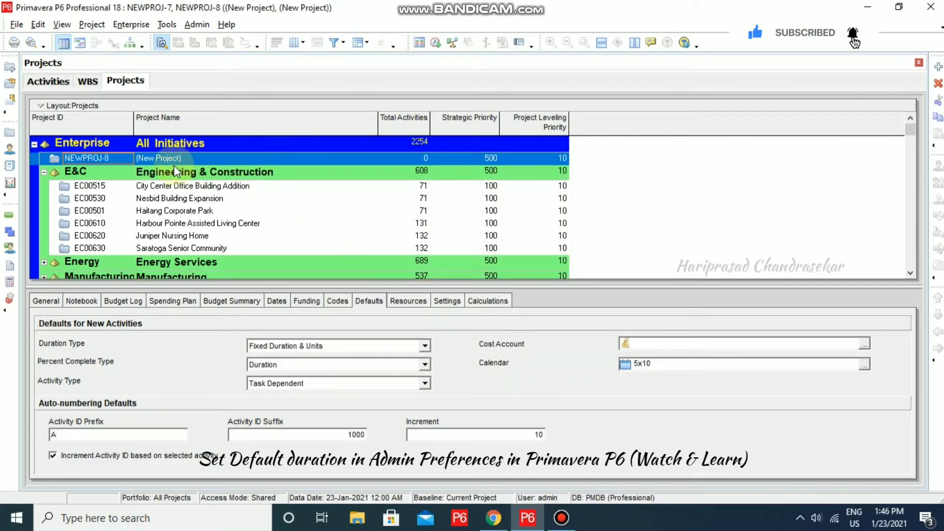
right_click(101, 158)
click(134, 158)
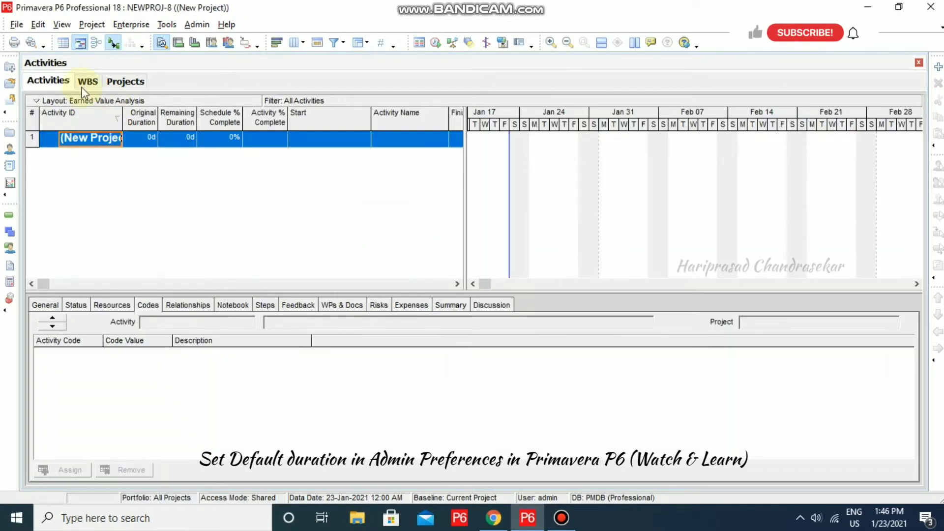
Build NEWPROJ-8's nested WBS chain down to NEWPROJ-8.1.1.1.1.
click(87, 79)
click(932, 67)
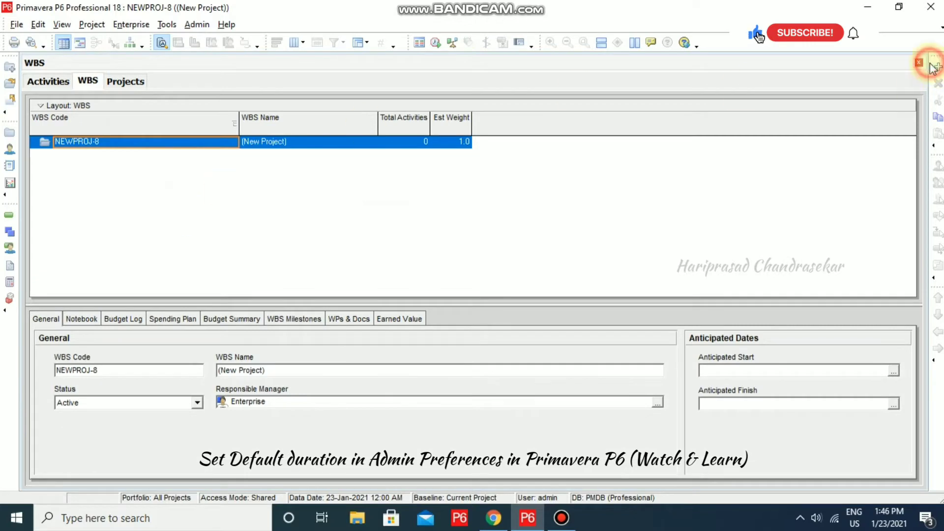
click(932, 67)
click(934, 68)
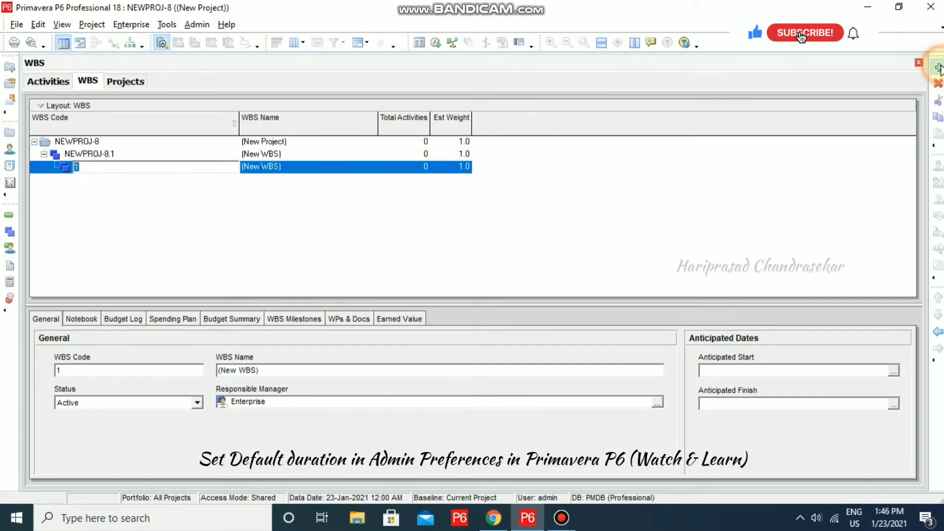
click(937, 68)
click(937, 67)
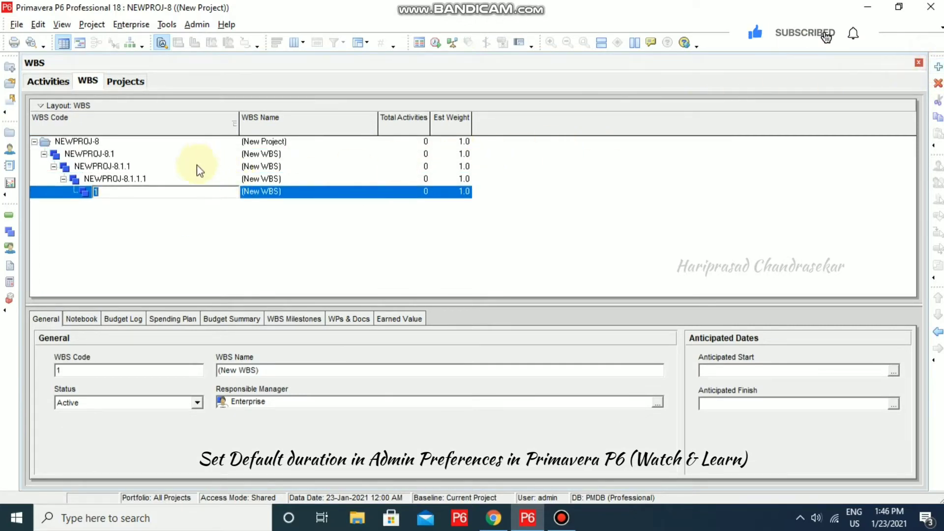
click(126, 211)
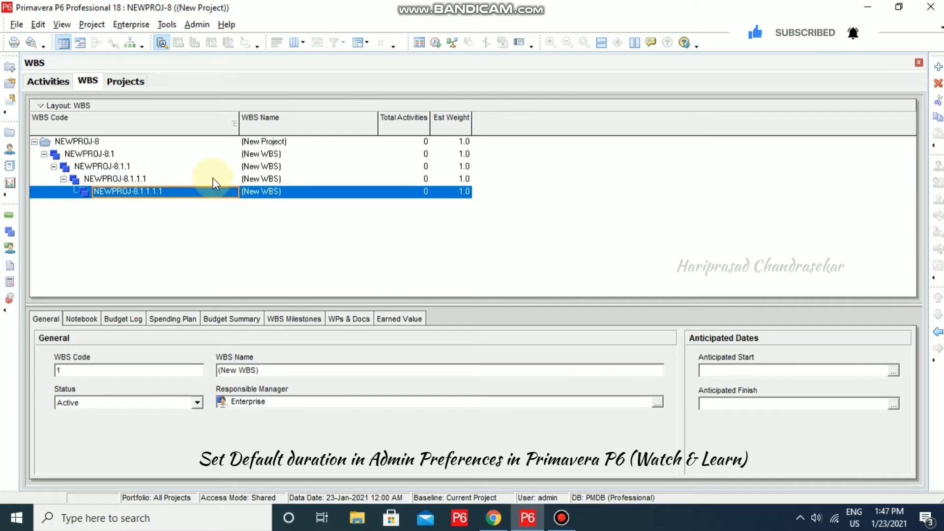
Close the WBS window, view NEWPROJ-8's empty activities, then close them.
click(919, 62)
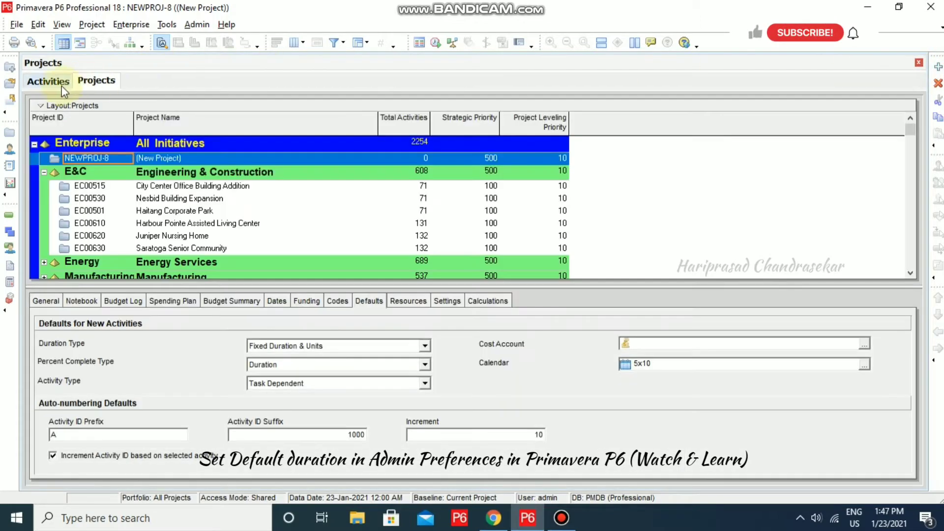
click(61, 85)
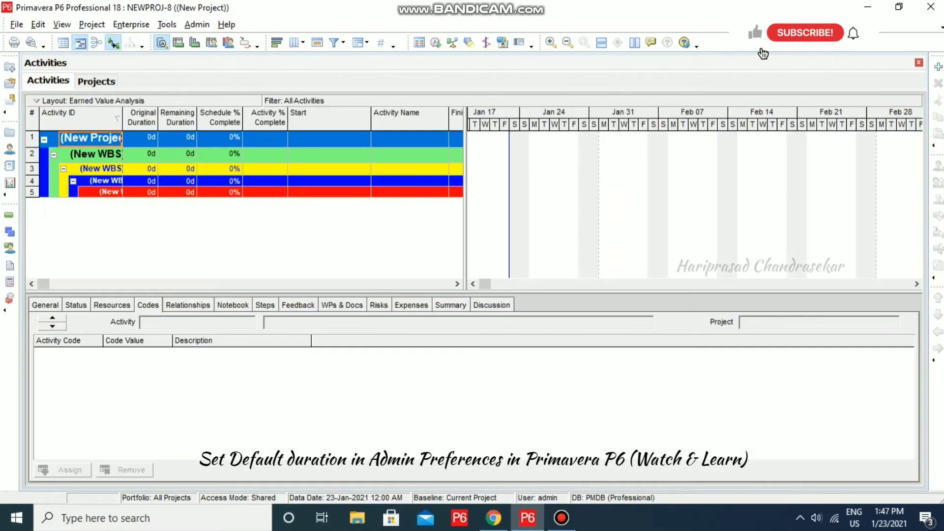
click(919, 63)
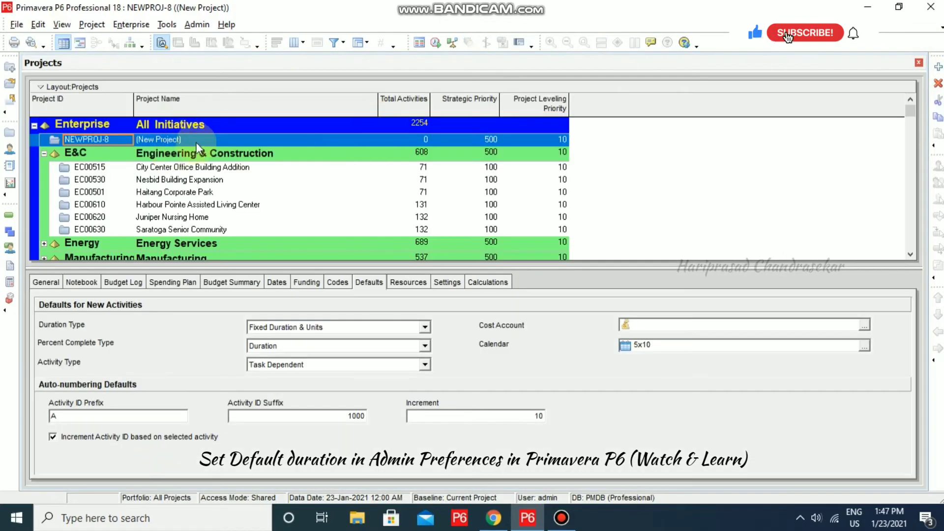
click(196, 25)
click(225, 40)
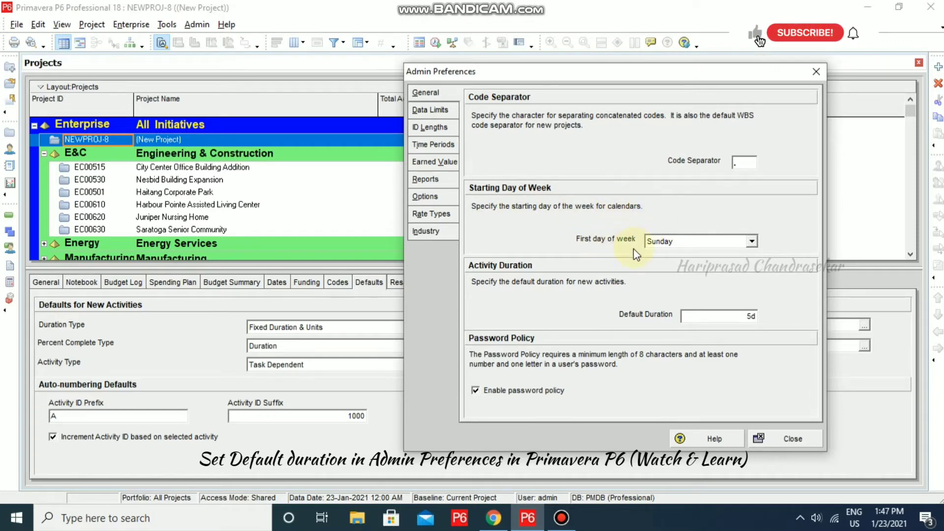
click(752, 243)
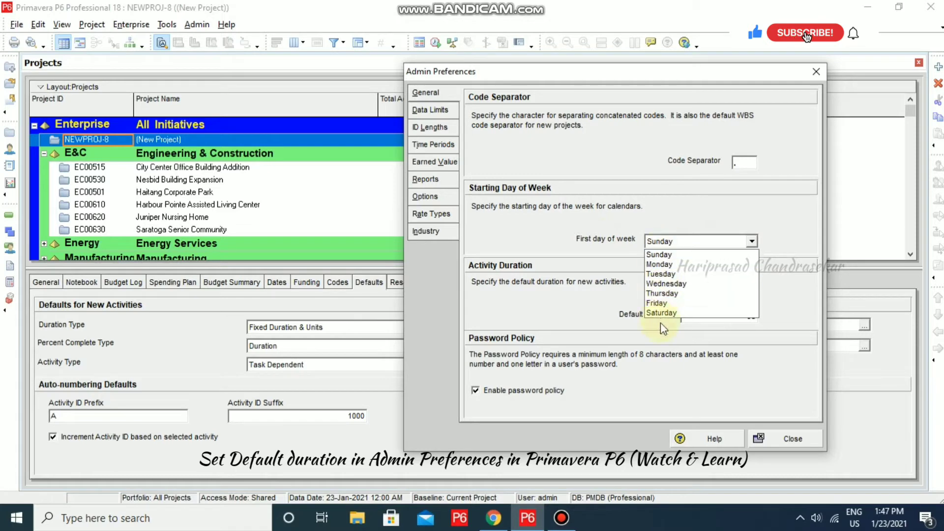
click(786, 229)
click(784, 437)
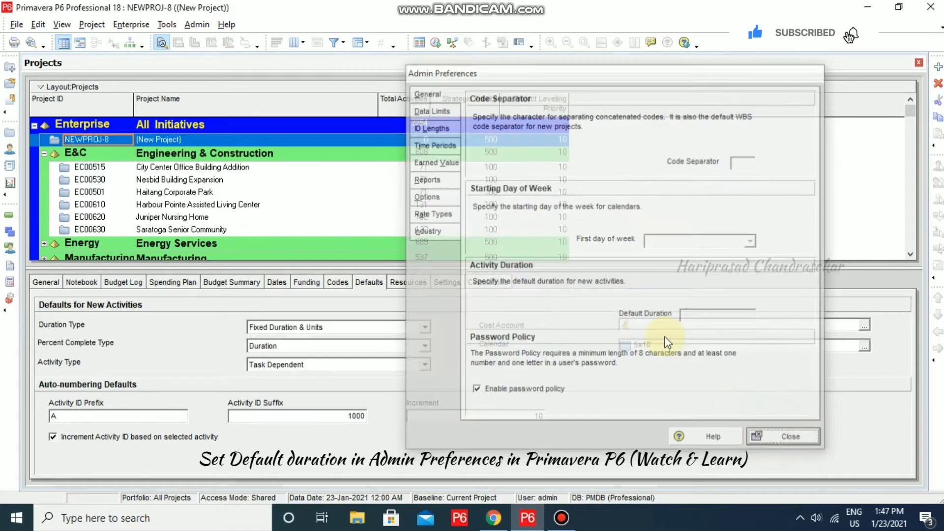
click(166, 24)
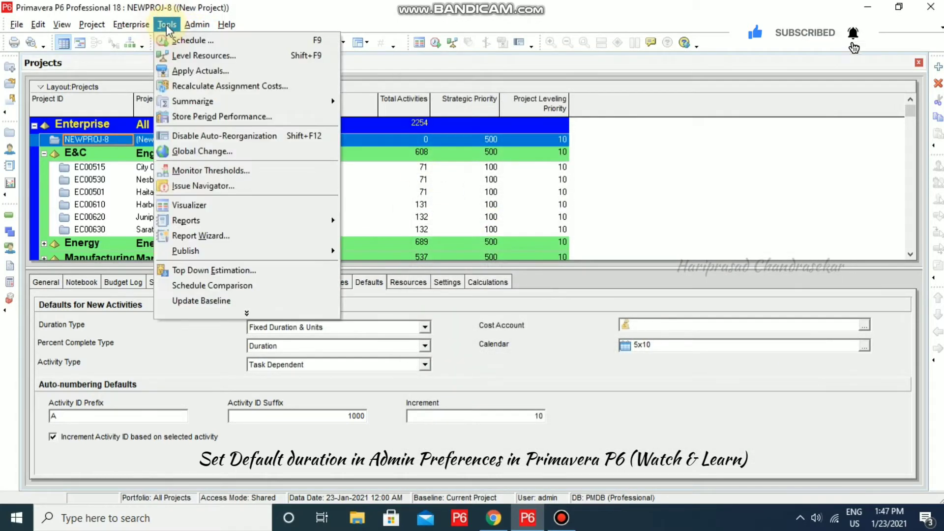
mouse_move(135, 24)
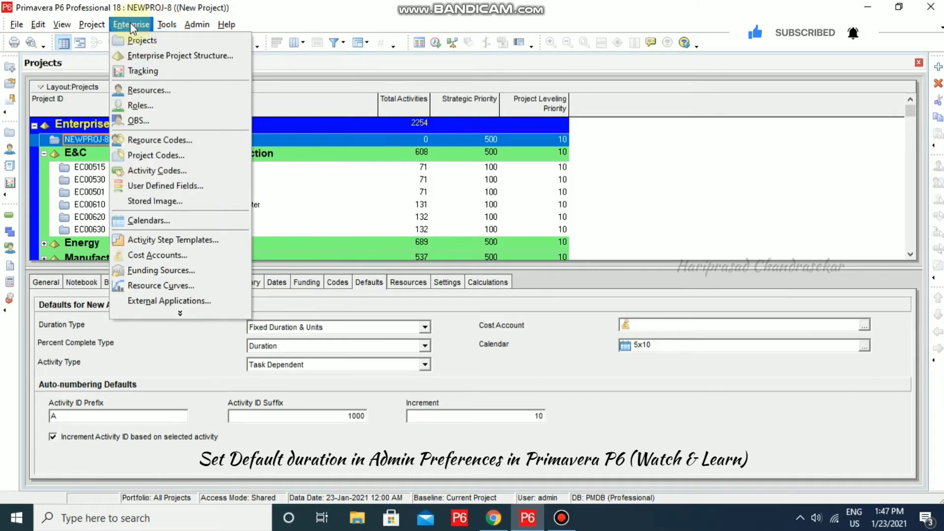
click(150, 221)
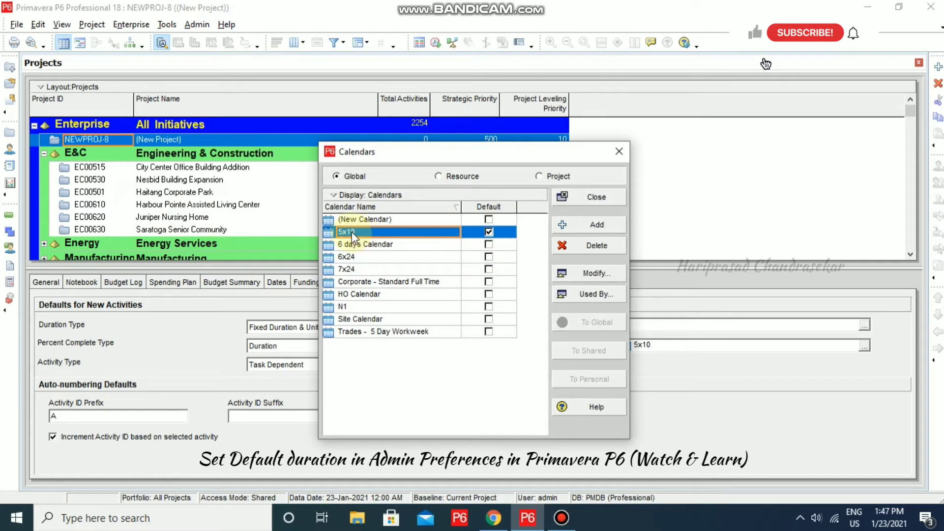
click(603, 281)
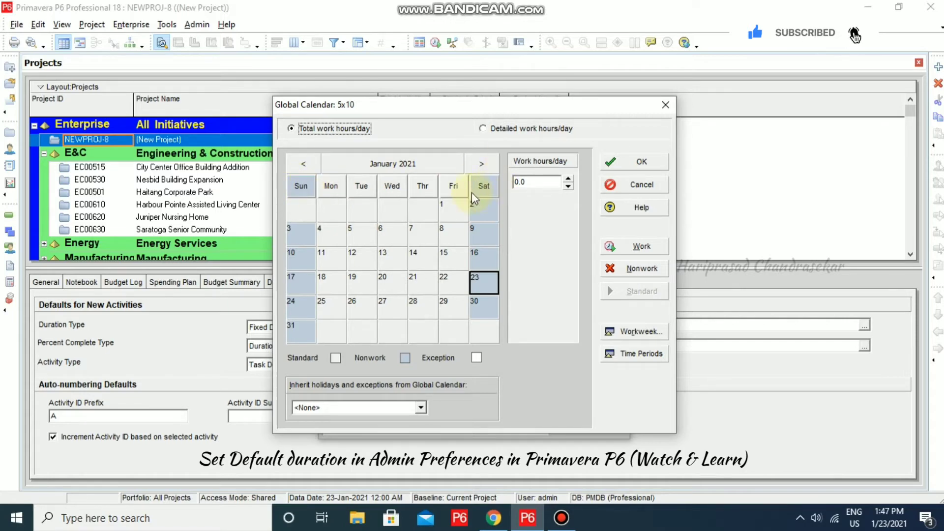
click(645, 183)
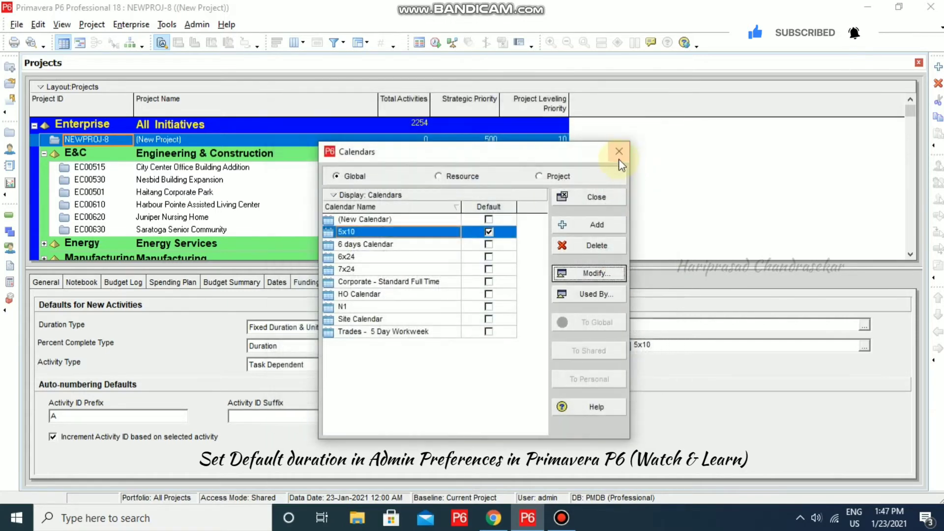
click(619, 155)
Set the Admin Preferences first day of week to Monday.
click(197, 24)
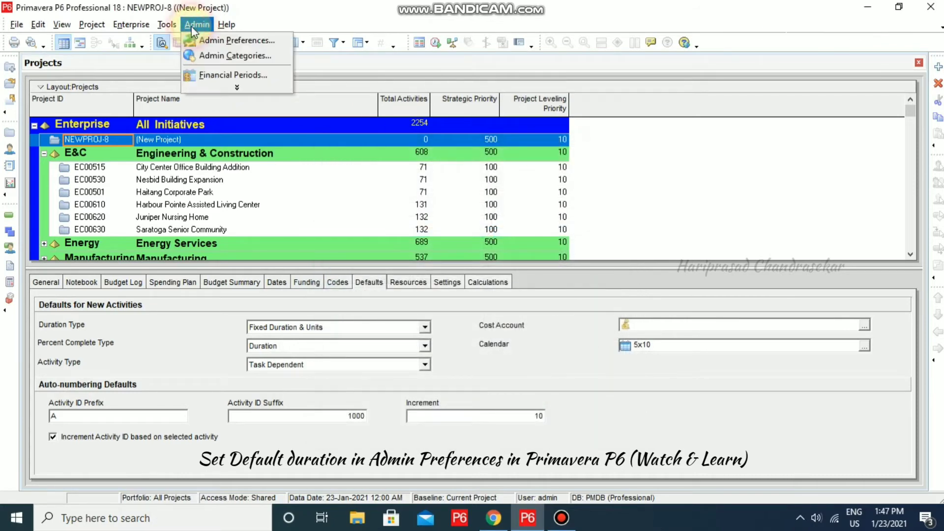
click(209, 41)
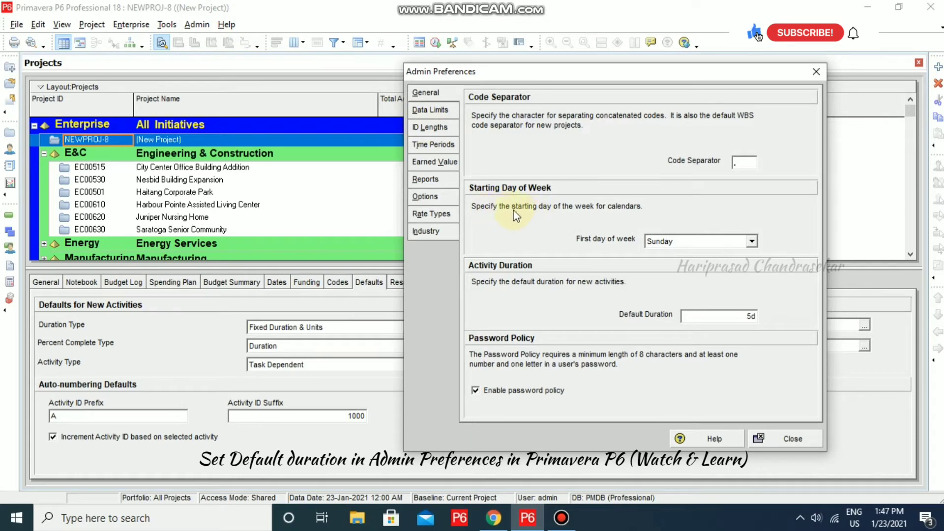
click(751, 241)
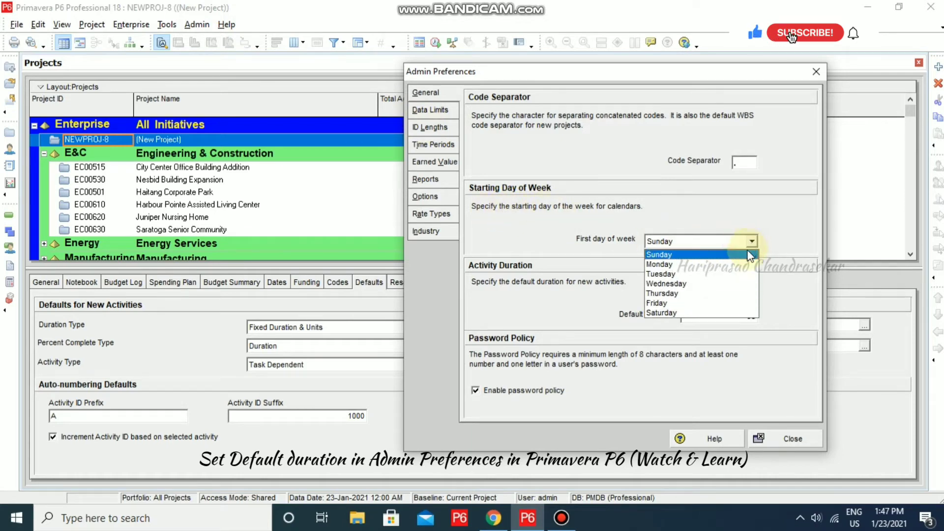
click(723, 265)
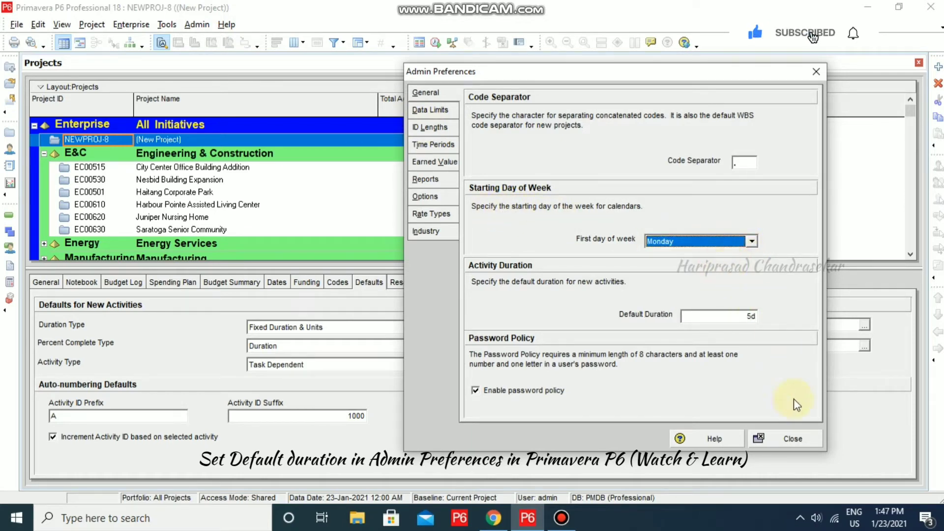
click(793, 438)
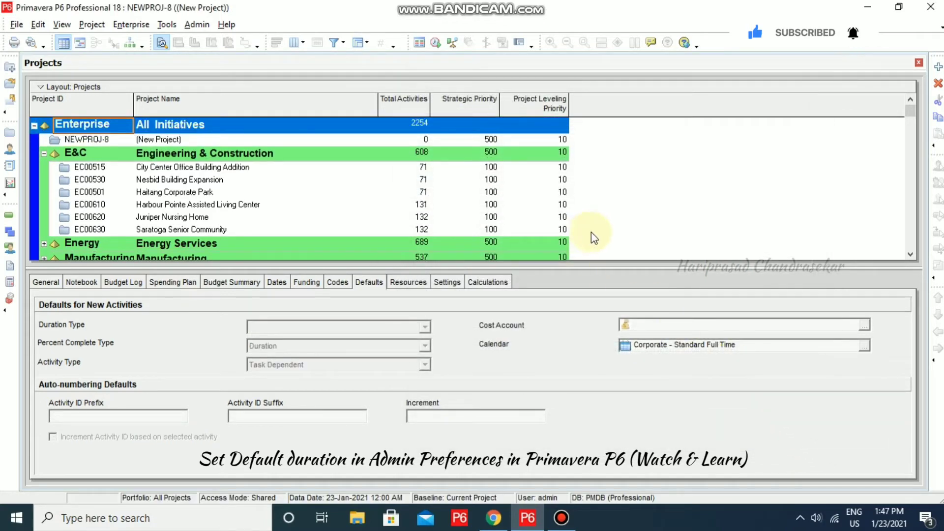
Inspect the 5x10 global calendar's weeks and close it without changes.
click(130, 24)
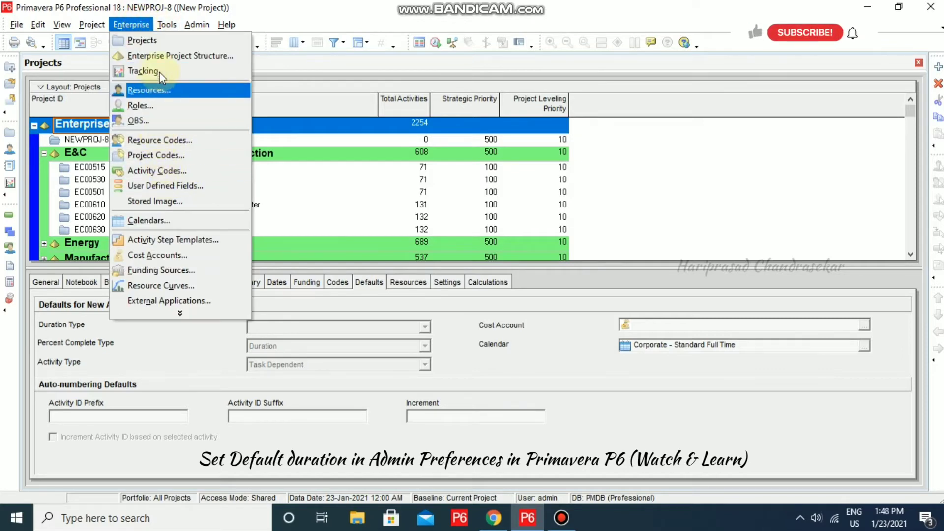
click(162, 222)
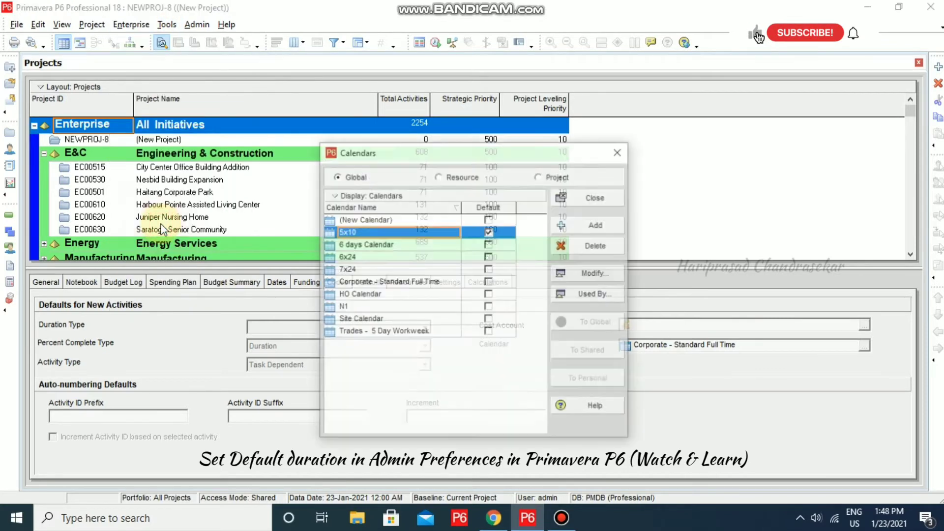
click(614, 273)
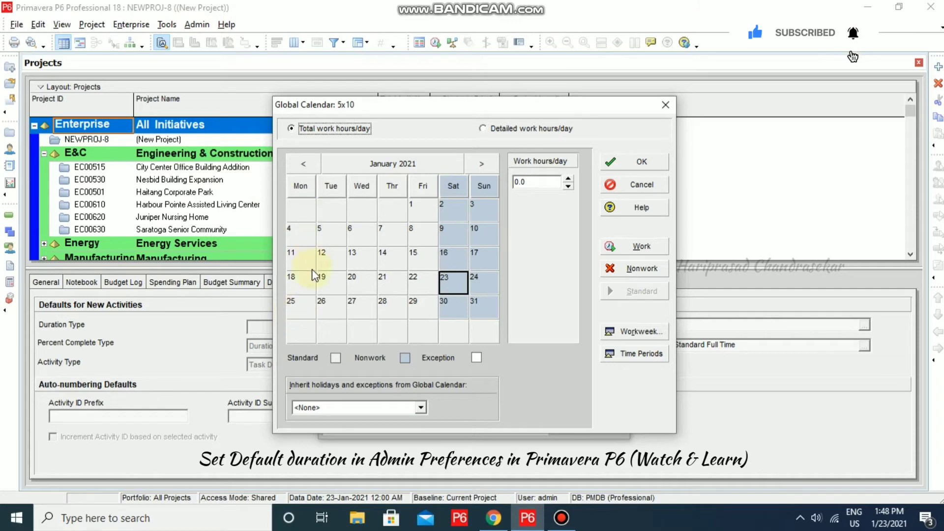
click(638, 186)
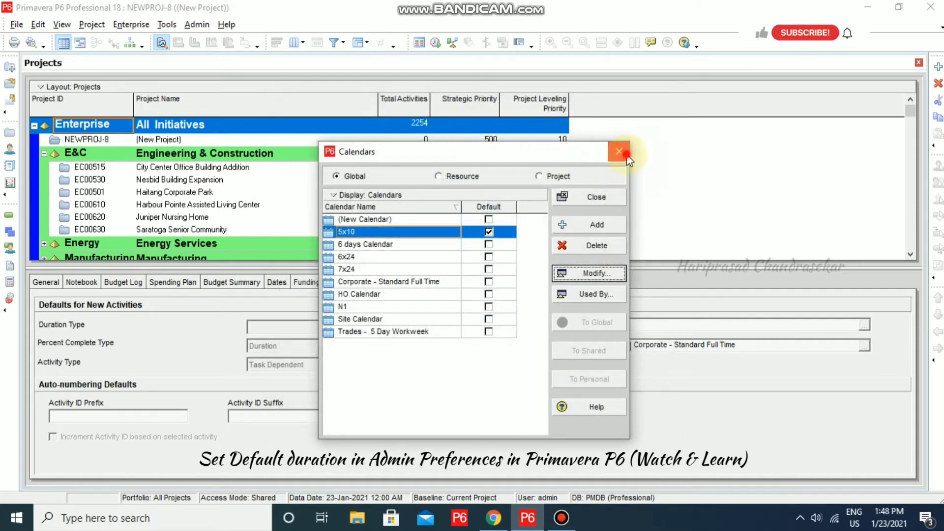
click(625, 156)
click(197, 24)
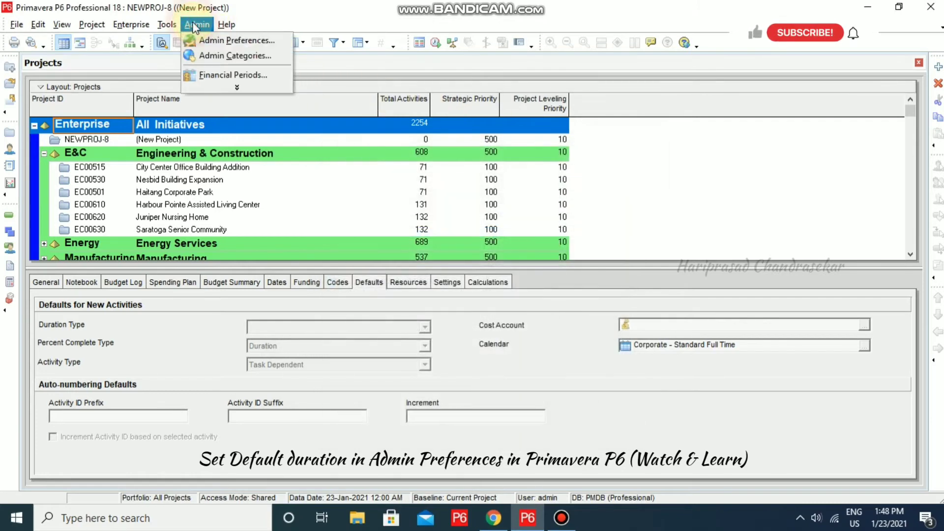
Set the Admin Preferences first day of week back to Sunday.
click(219, 40)
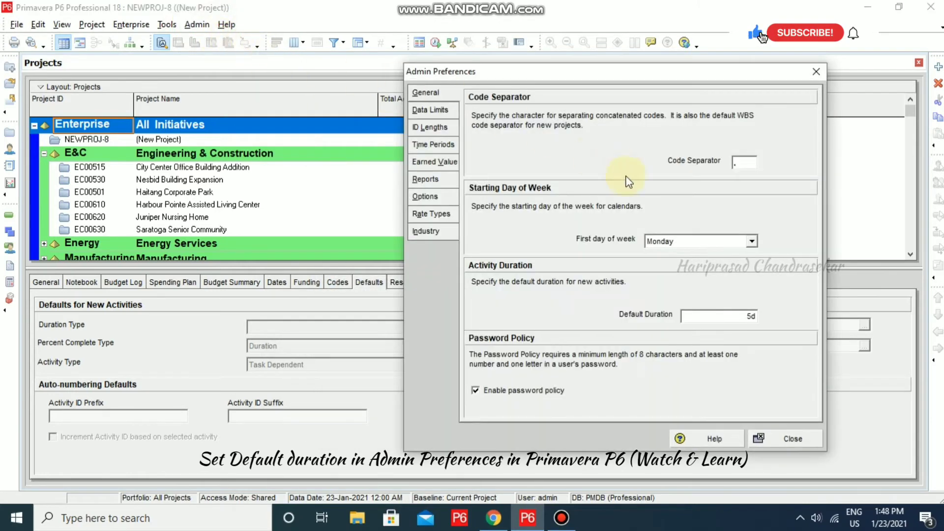
click(752, 242)
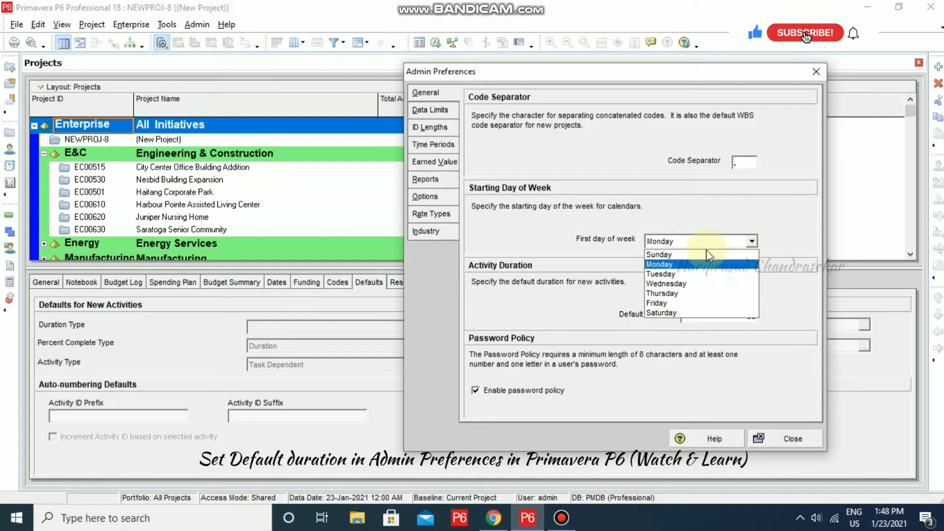
click(667, 254)
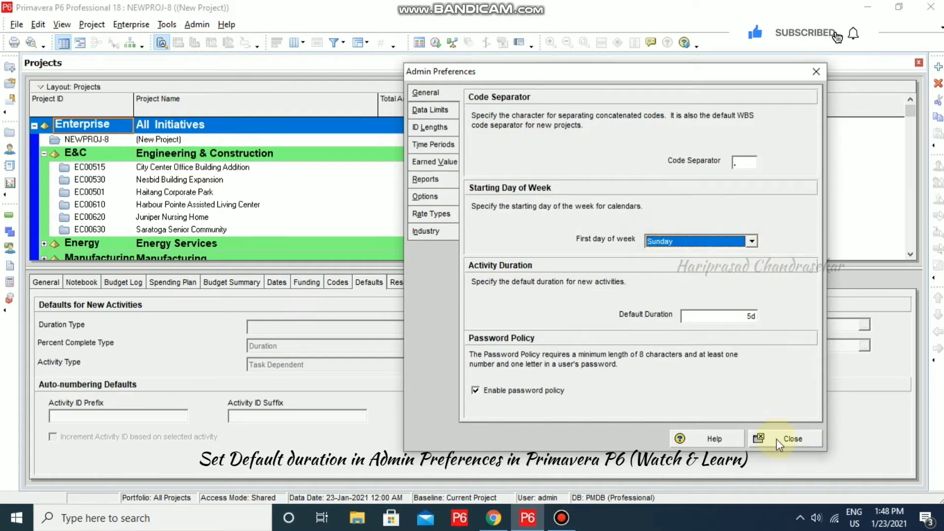
click(789, 438)
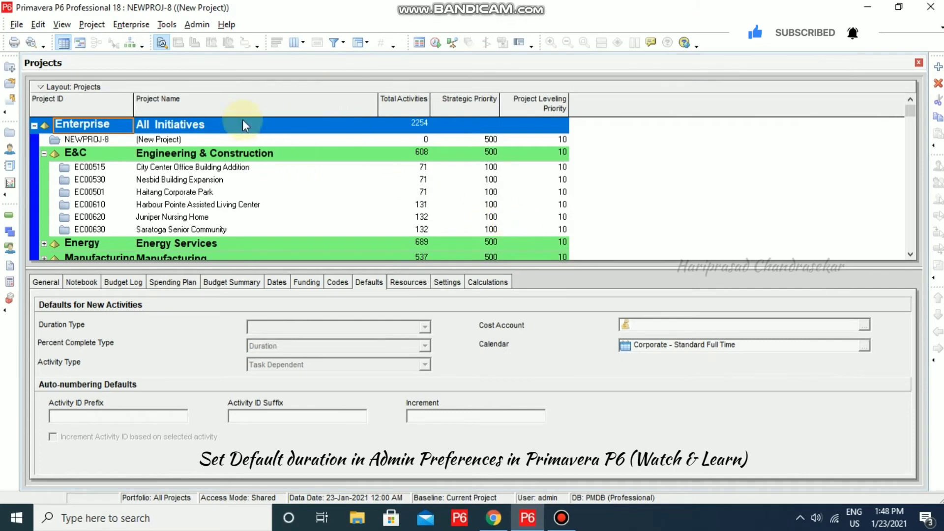
Recheck the 5x10 global calendar, then close it and the calendars list.
click(134, 26)
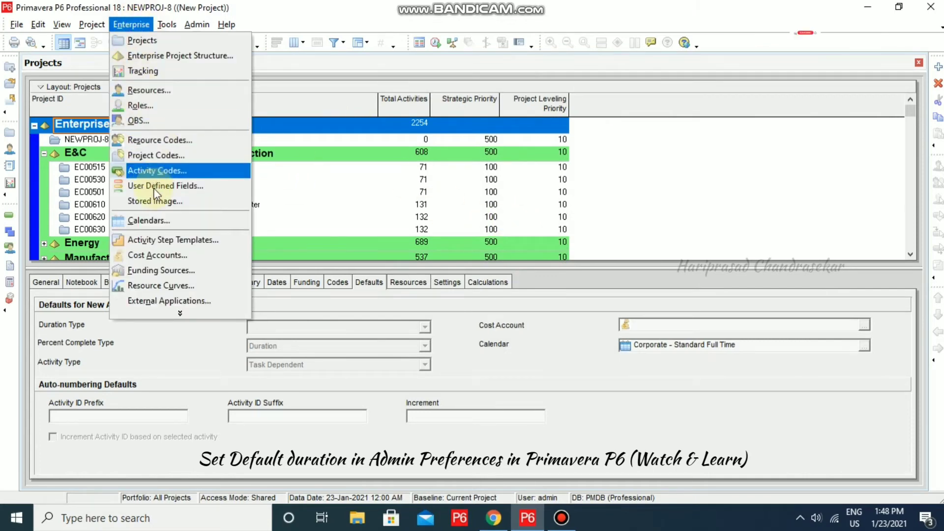
click(159, 222)
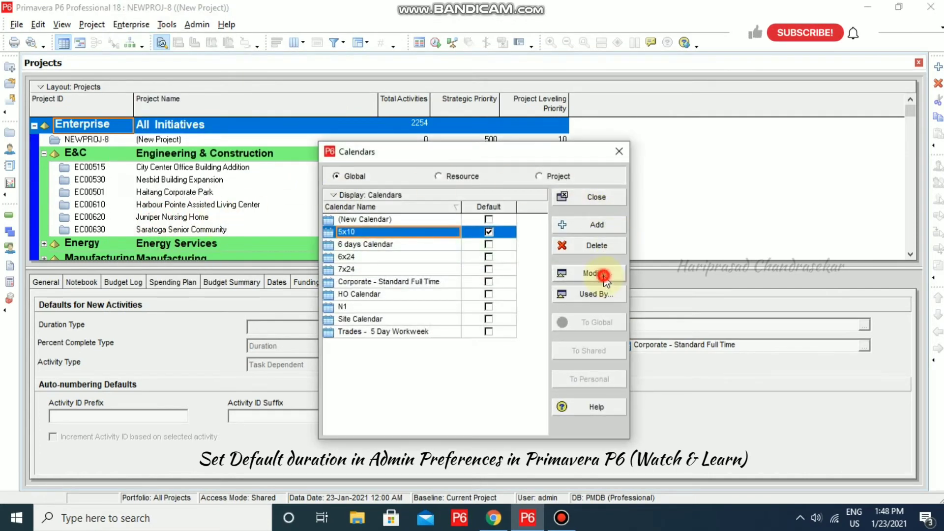
click(603, 276)
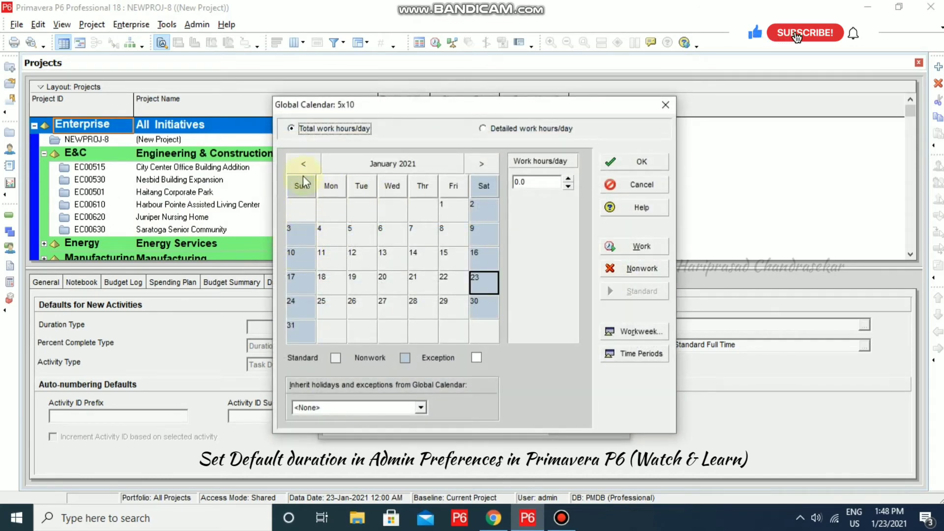
click(666, 105)
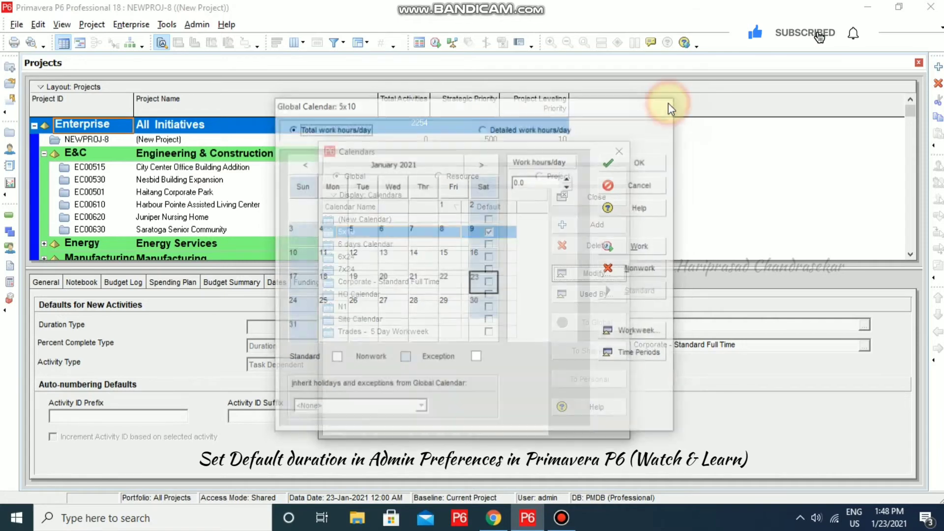
click(617, 151)
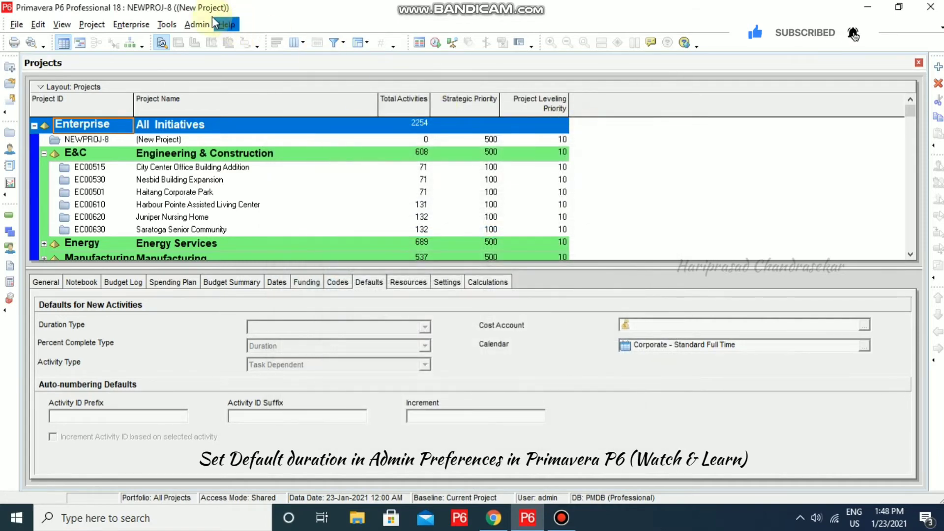
click(197, 24)
click(225, 43)
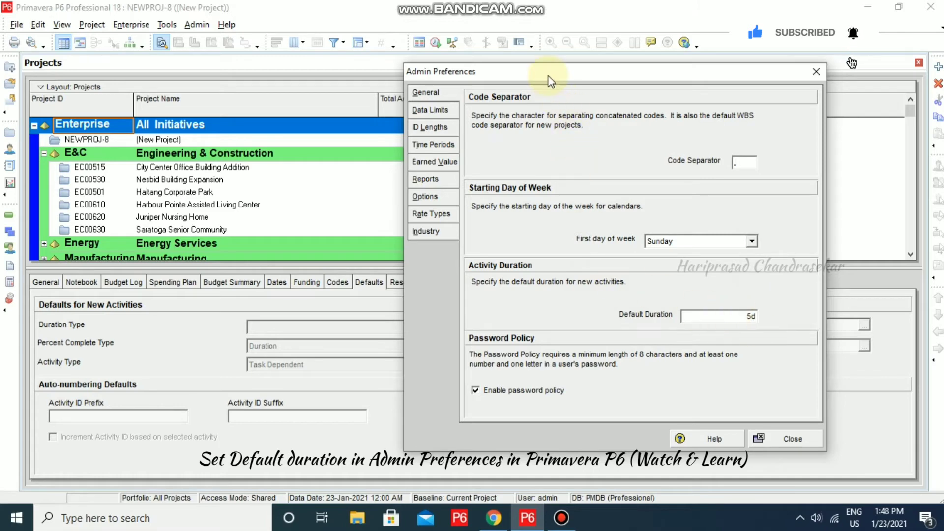
drag(551, 81, 653, 77)
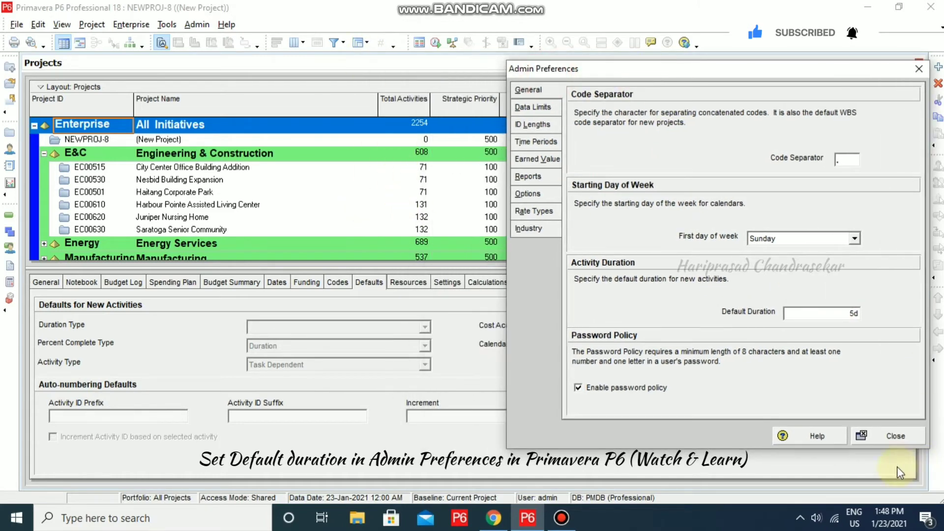
click(887, 435)
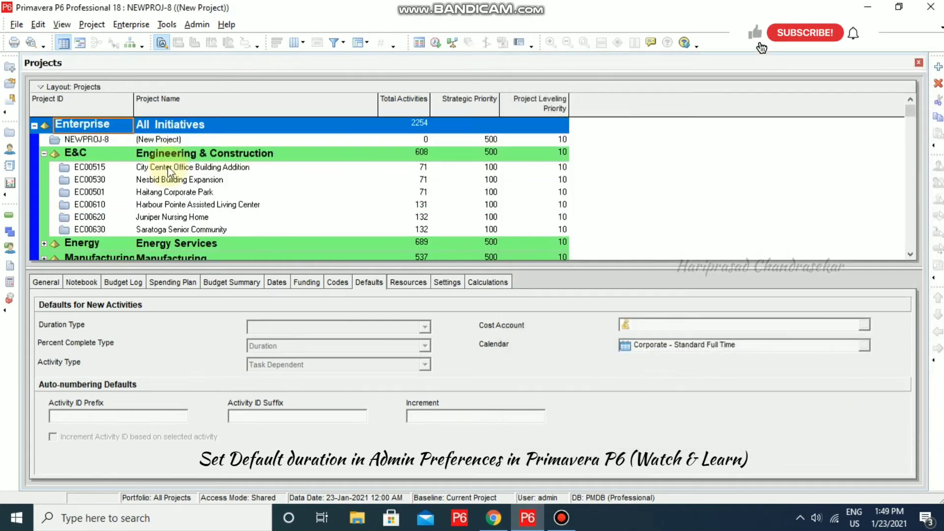
click(171, 140)
Open NEWPROJ-8, add activity A1000 under the lowest WBS, and widen Original Duration to show 4d.
right_click(171, 141)
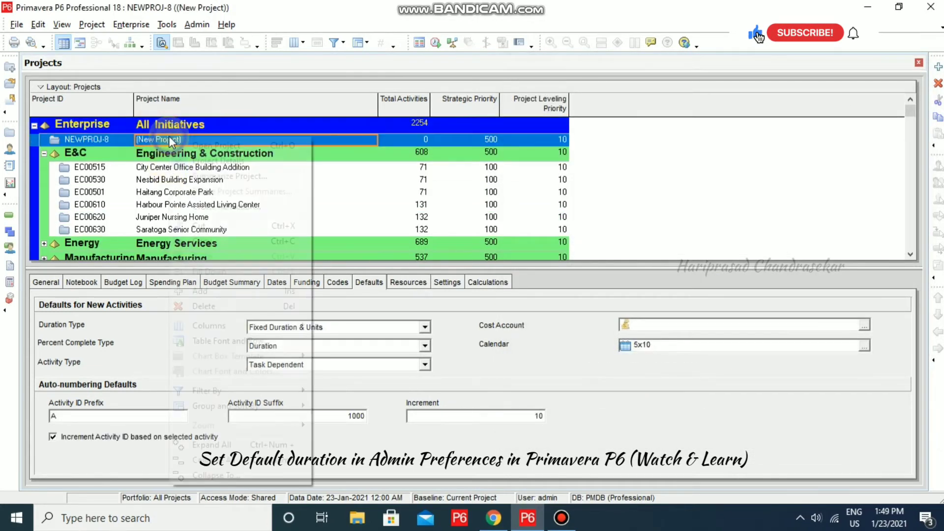
click(206, 145)
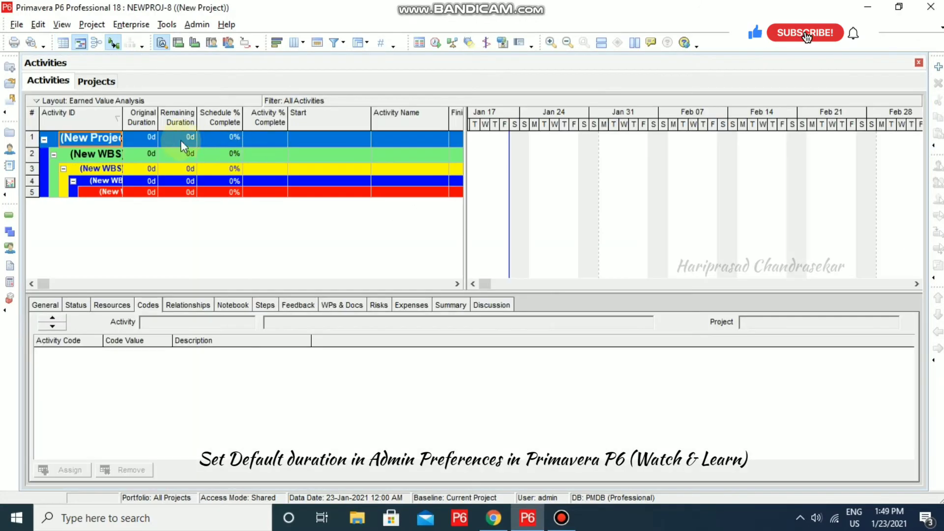
click(176, 192)
click(939, 66)
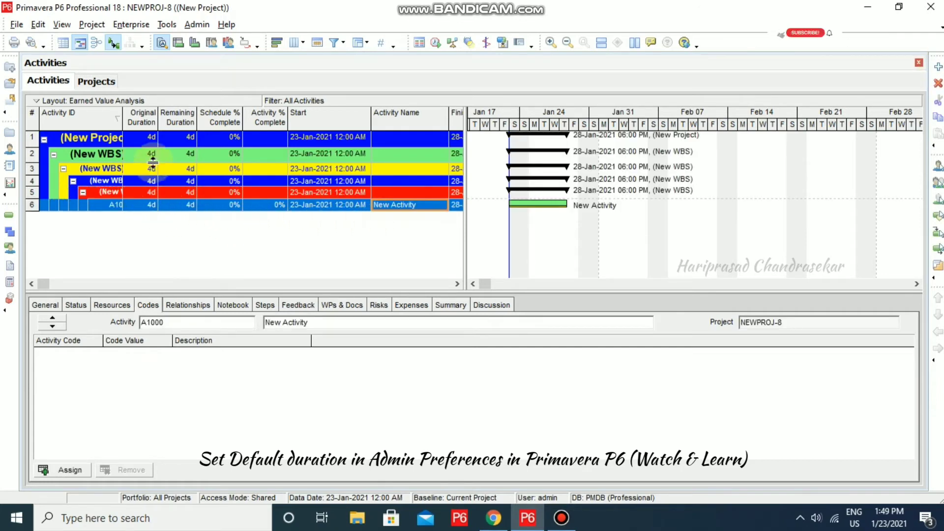
drag(158, 117, 200, 120)
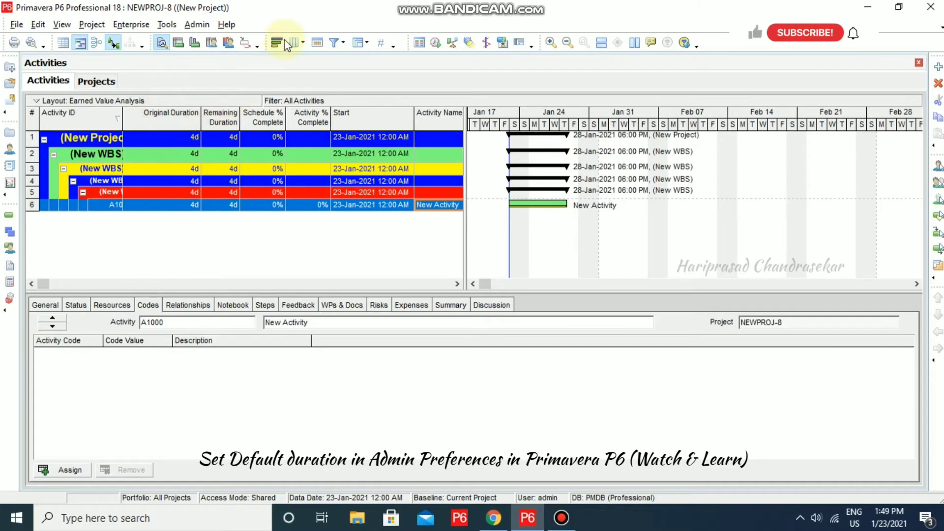
Set the Admin Preferences default duration to 10d and add activity A1010 (8d) to NEWPROJ-8.
click(198, 25)
click(222, 38)
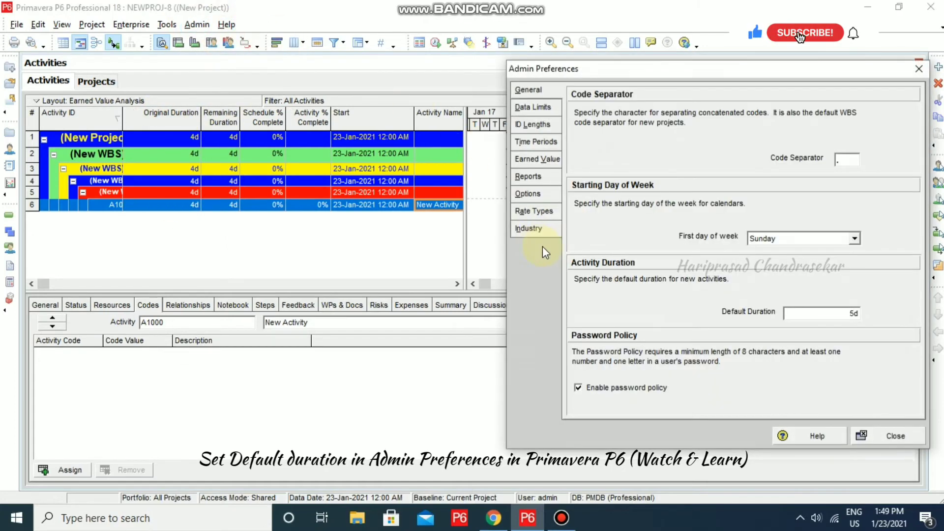
click(853, 313)
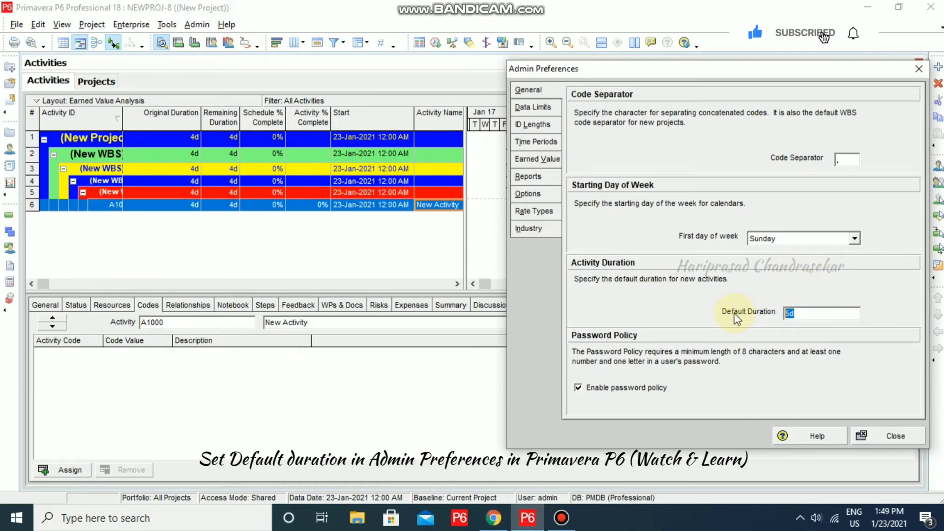
click(885, 441)
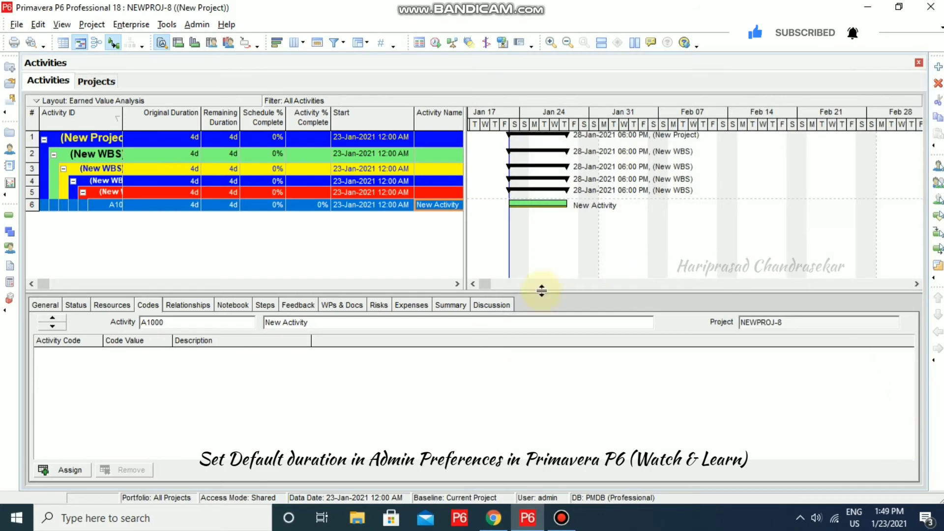
click(938, 68)
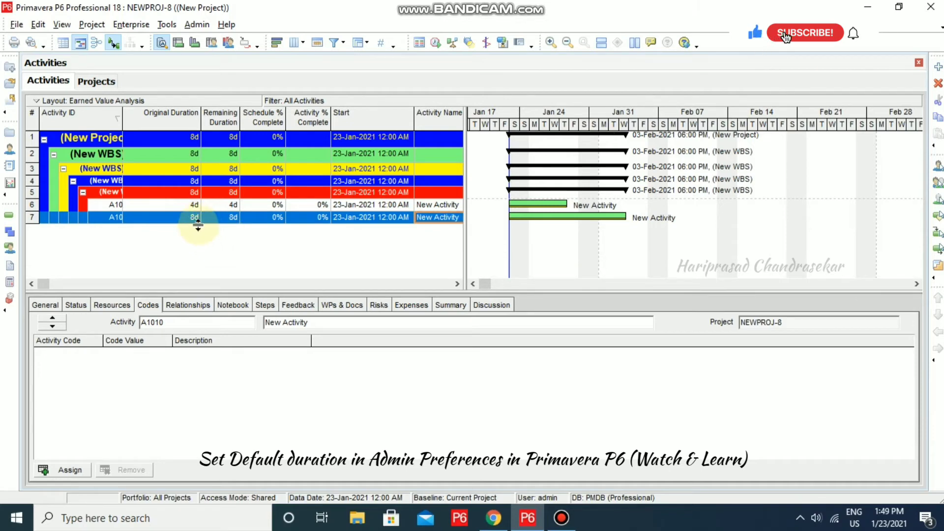
click(200, 24)
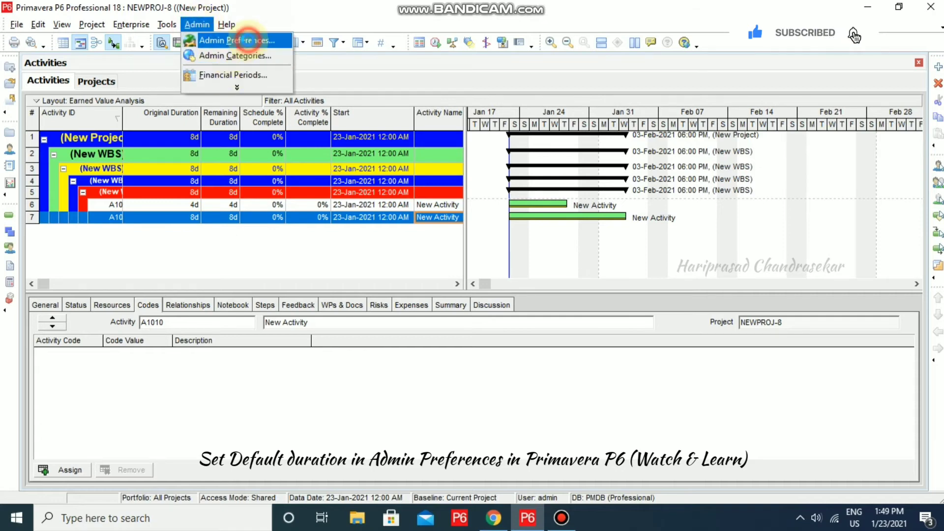
Change the Admin Preferences default duration from 10d to 12.
click(248, 40)
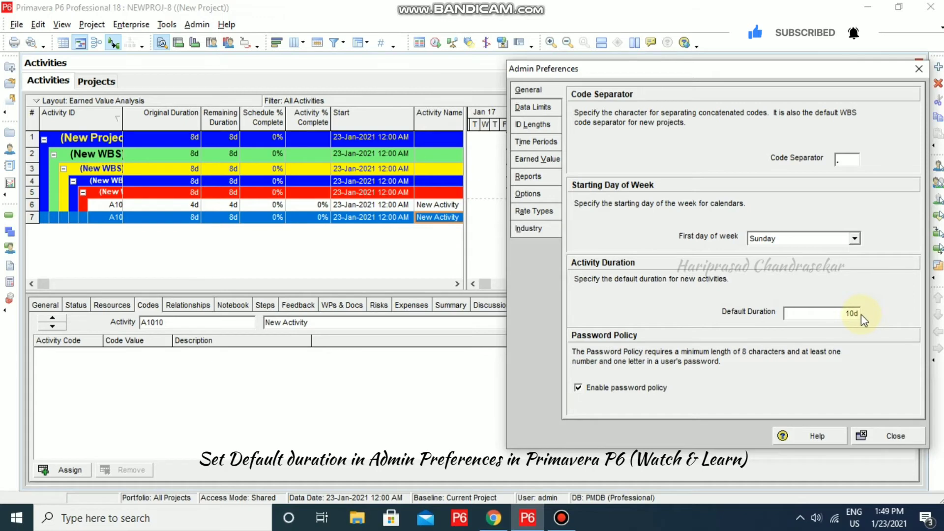
double_click(856, 314)
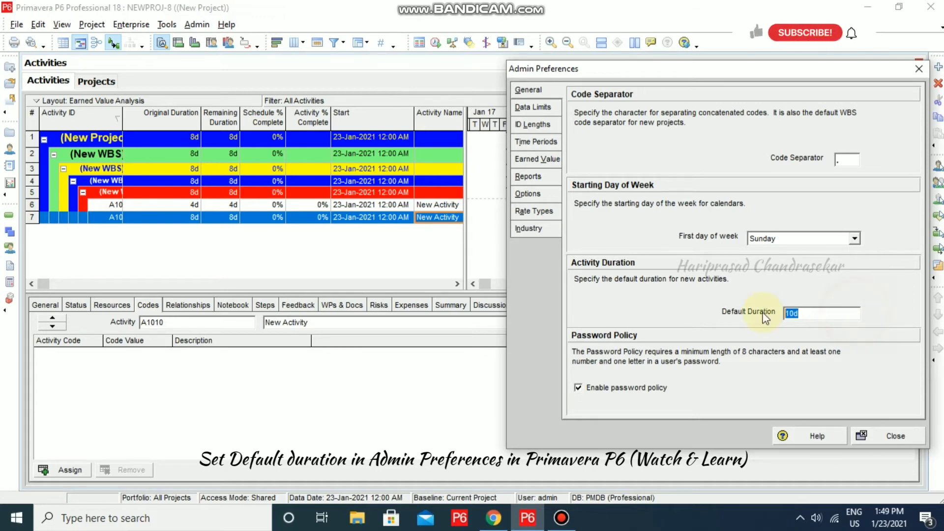
text(12)
key(Tab)
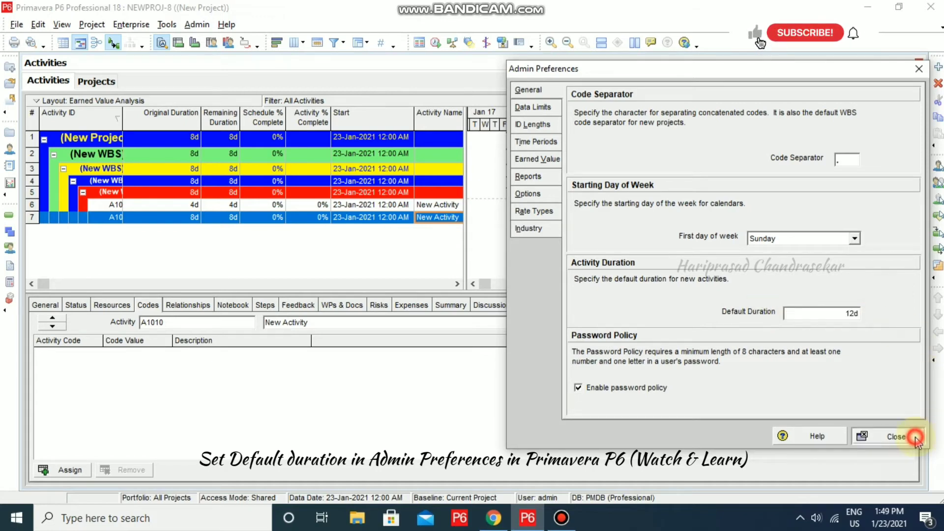
key(Return)
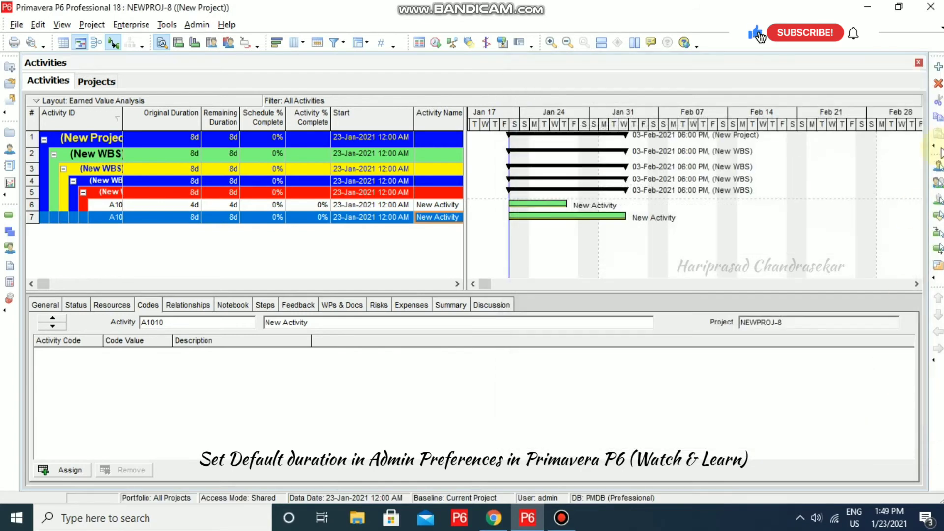
Add activities A1020 and A1030 at 10d each, then reopen Admin Preferences to check the default.
click(938, 67)
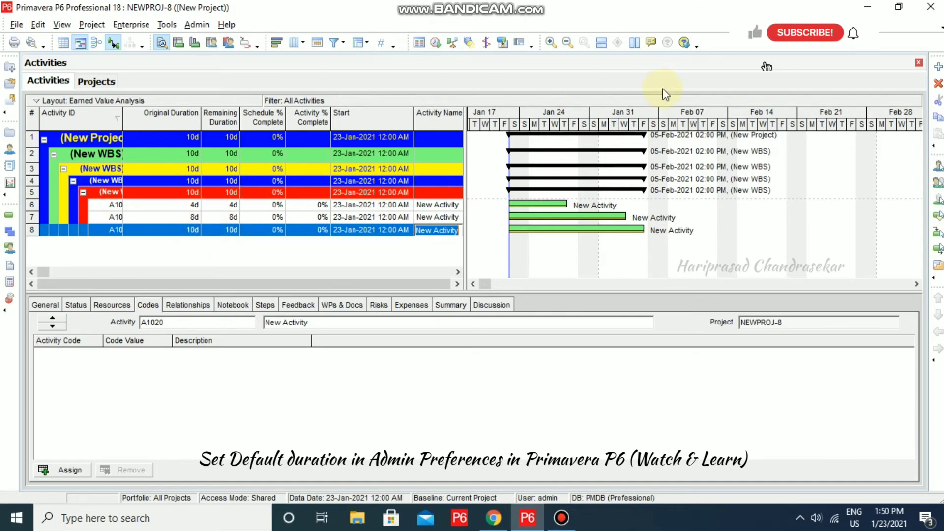
click(938, 67)
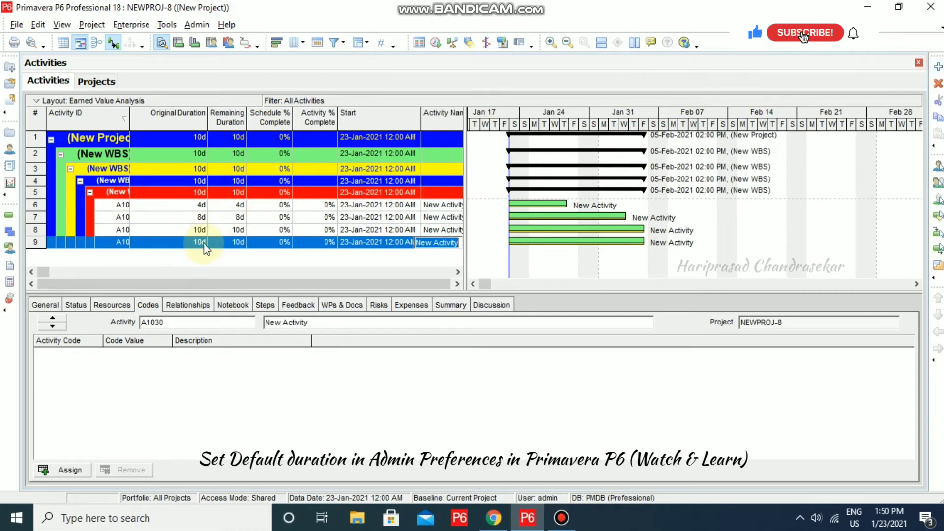
click(197, 24)
click(211, 39)
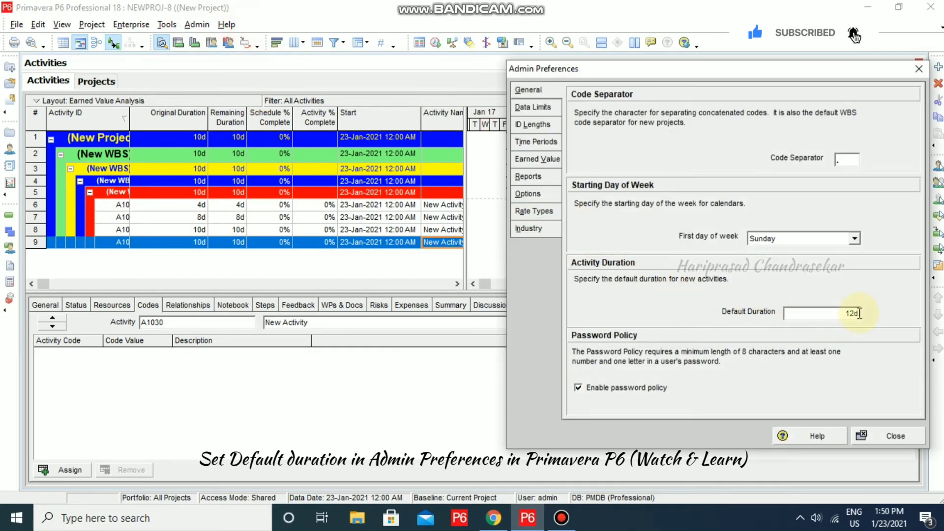
Change the default duration to 1d and add activity A1040 with a 1d duration.
double_click(858, 313)
click(900, 438)
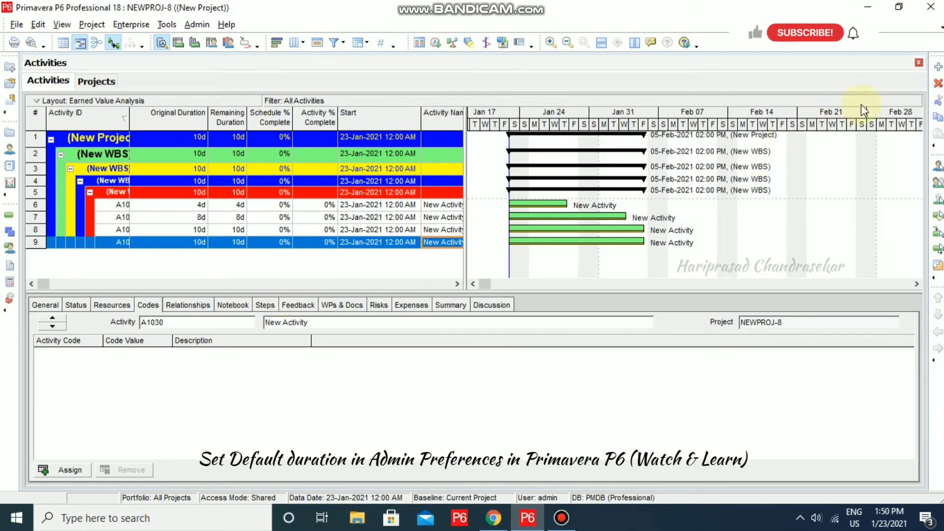
click(938, 67)
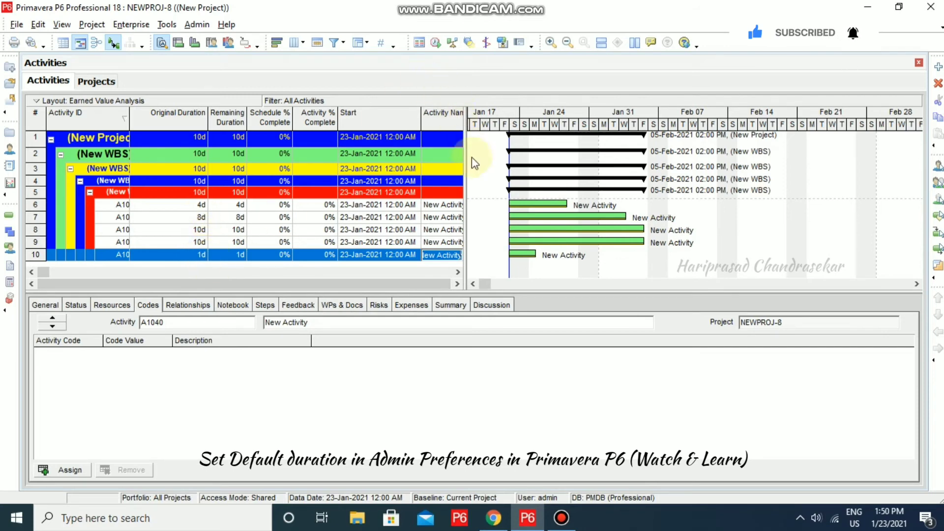
Set the Admin Preferences default duration to 2d.
click(197, 24)
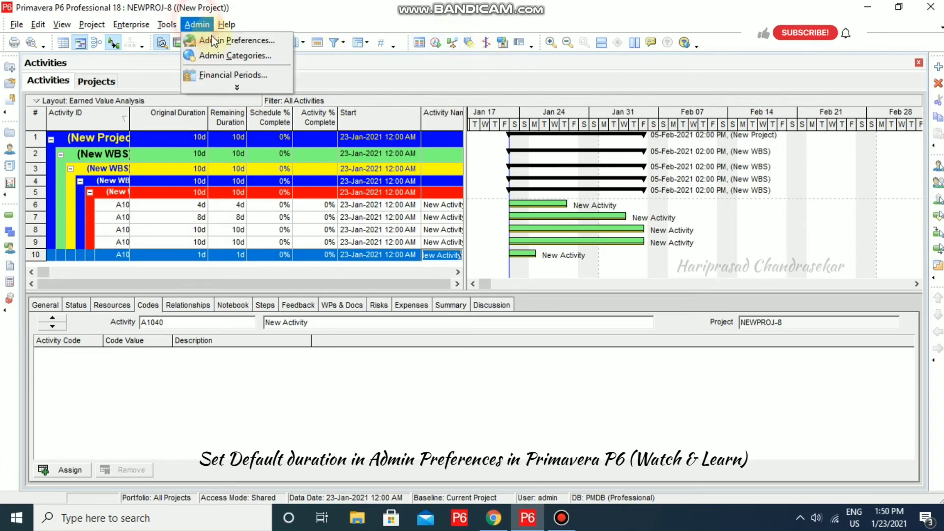
click(240, 42)
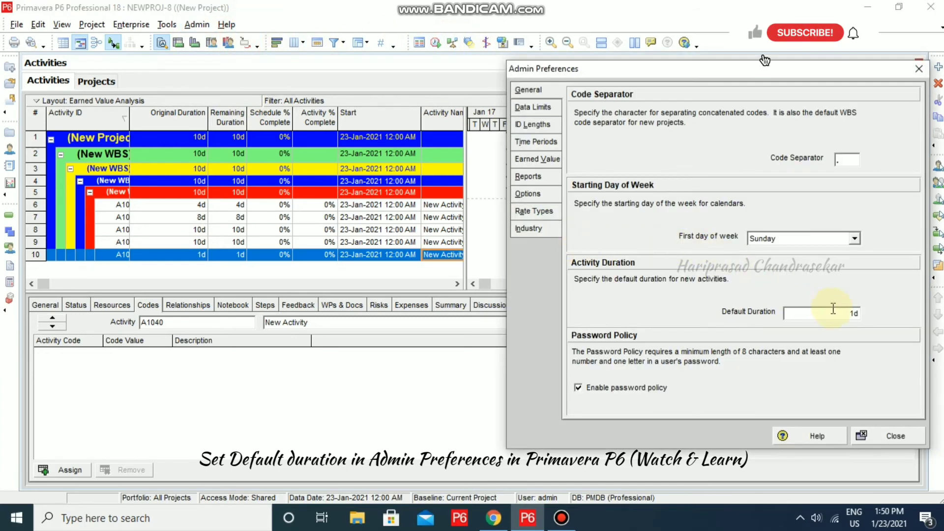
click(859, 313)
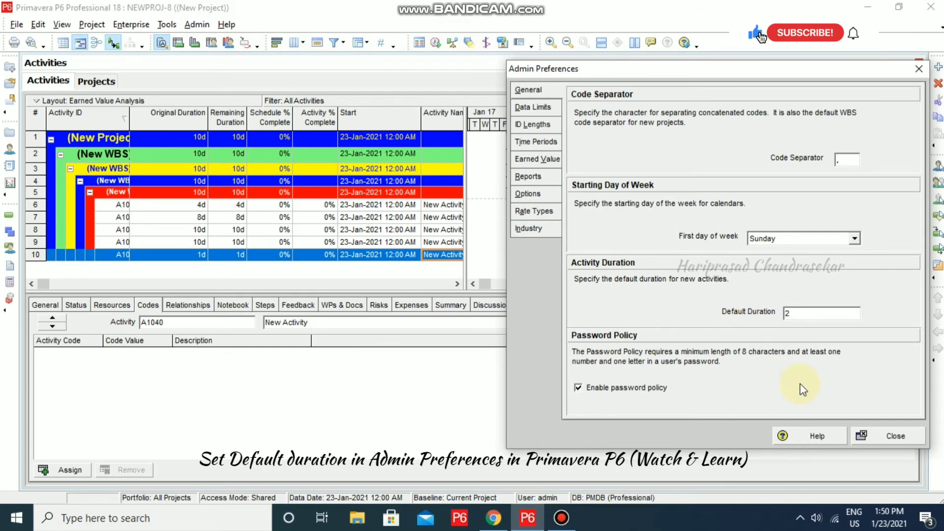
click(896, 432)
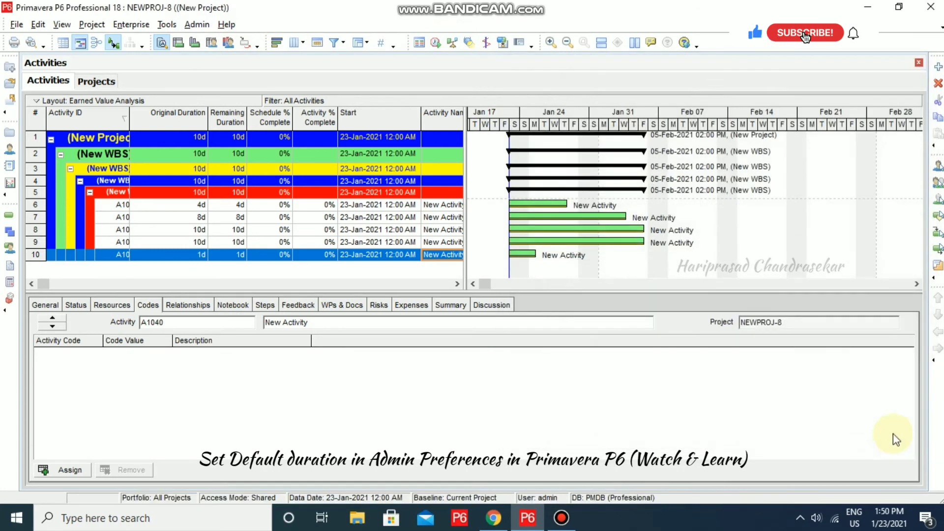
Add activity A1050 (2d) to NEWPROJ-8 and reopen Admin Preferences showing 2d.
click(938, 66)
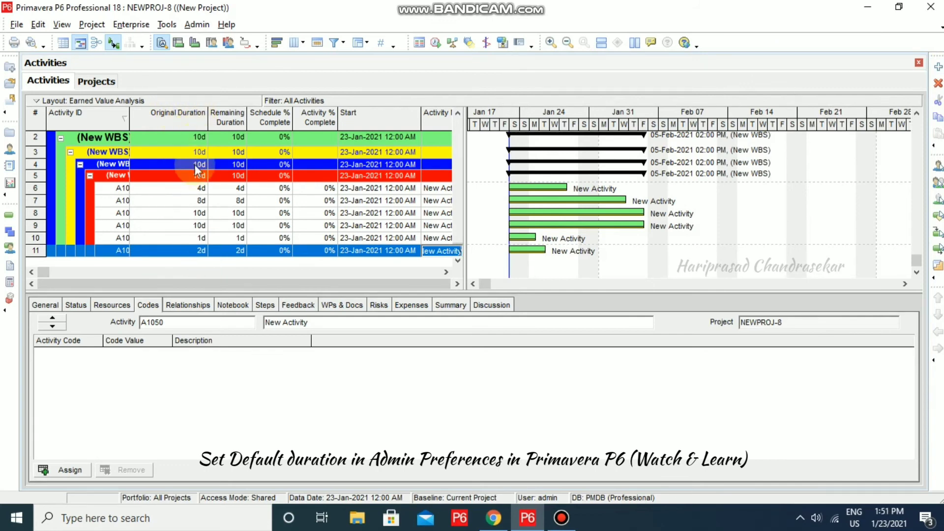
click(197, 25)
click(236, 40)
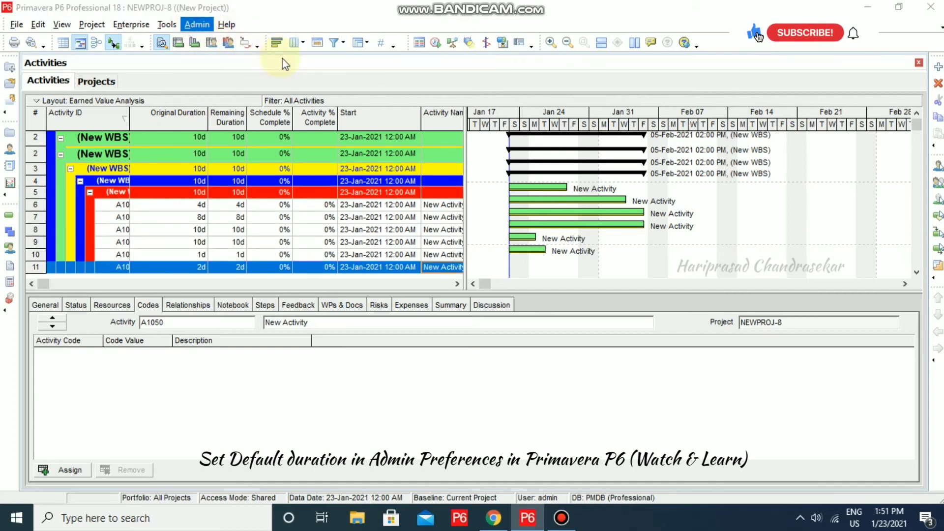